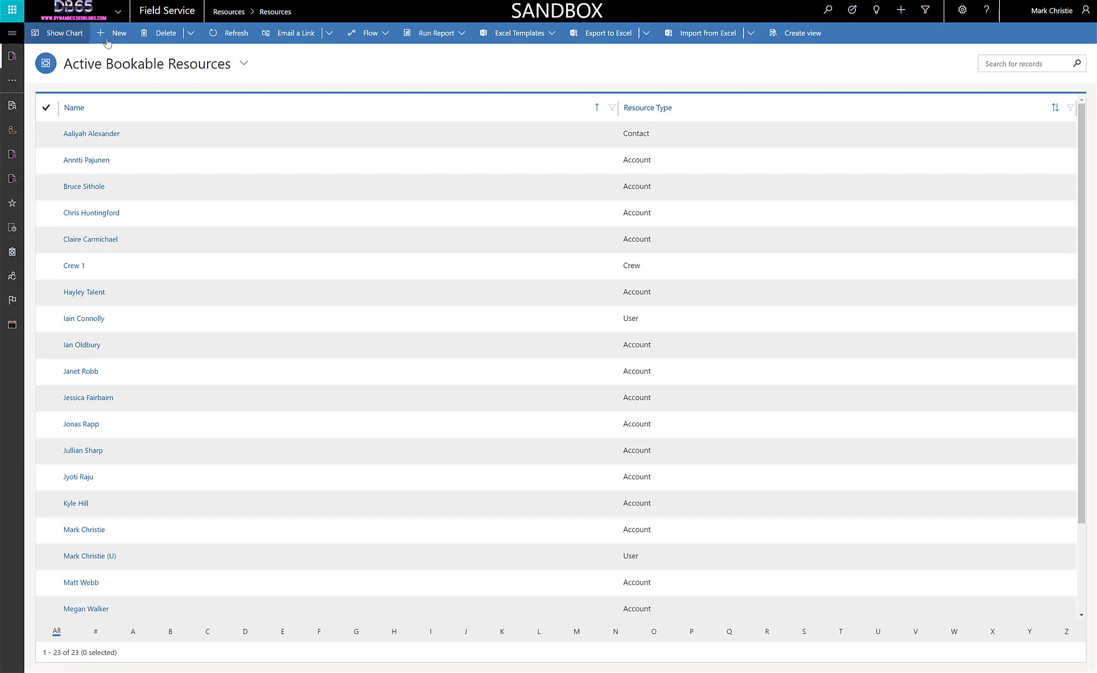
Create and save a bookable resource of type Pool with pool type Account, named Top Resources.
{"action": "left_click", "coordinate": [112, 33]}
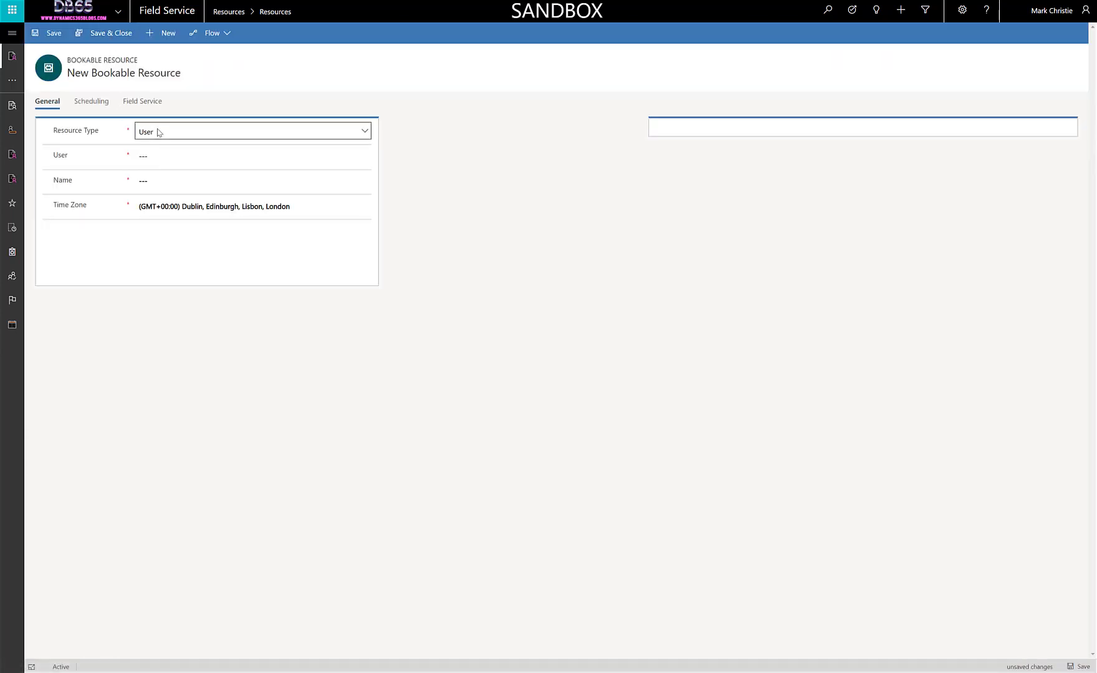
{"action": "left_click", "coordinate": [159, 132]}
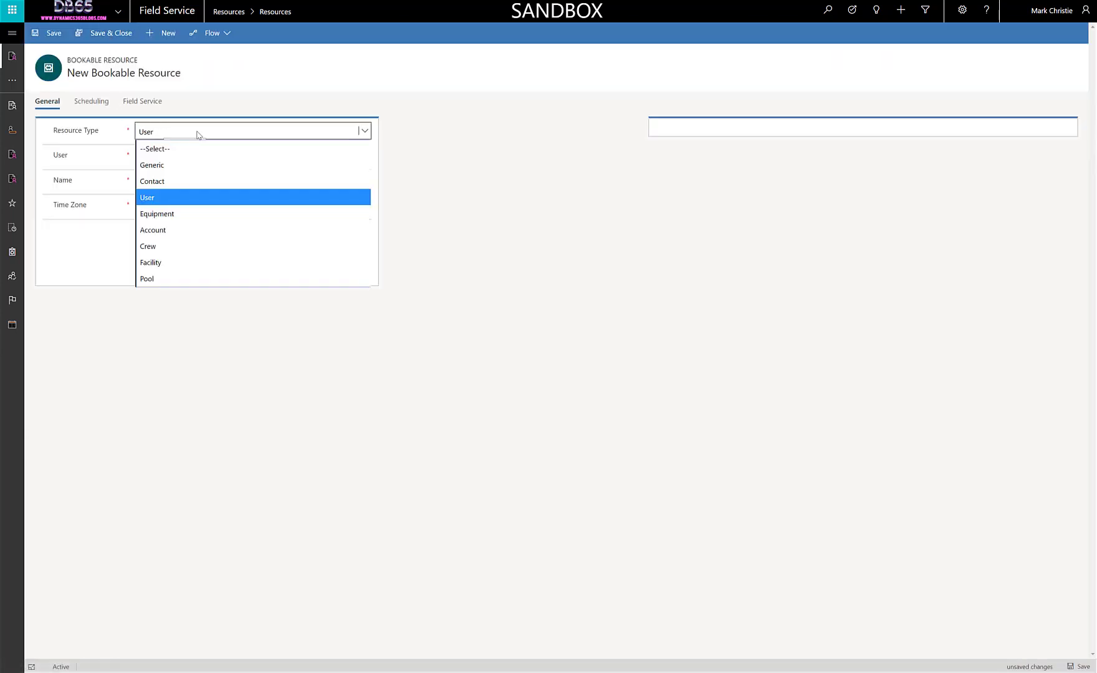
{"action": "left_click", "coordinate": [259, 279]}
{"action": "left_click", "coordinate": [214, 163]}
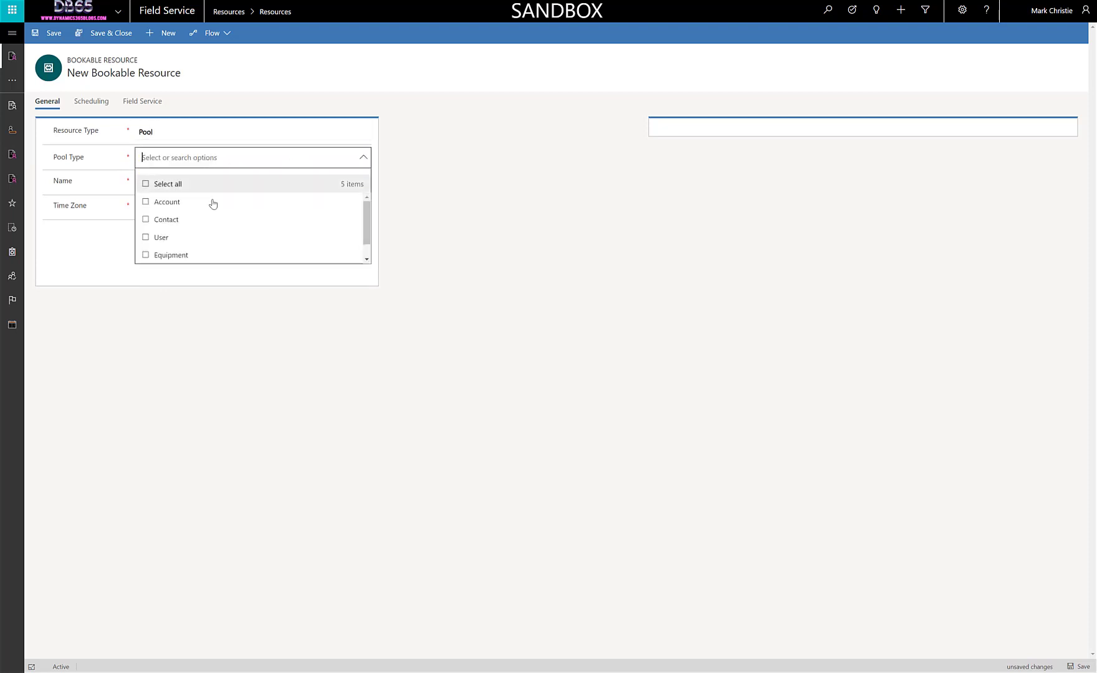
{"action": "left_click", "coordinate": [176, 204]}
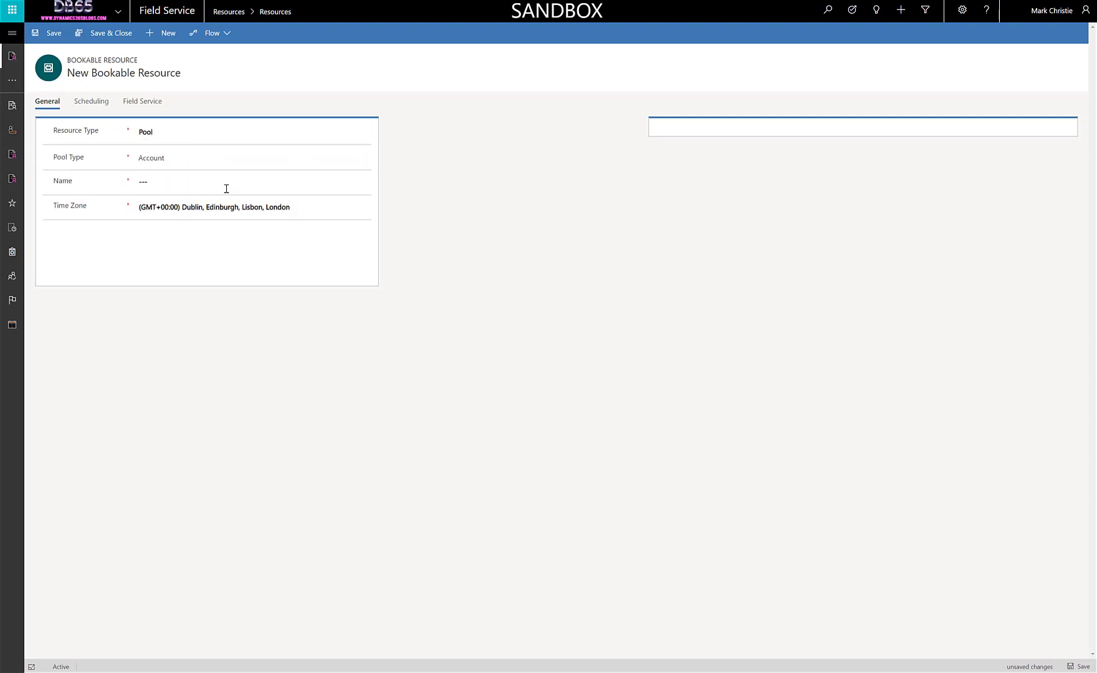
{"action": "left_click", "coordinate": [226, 189]}
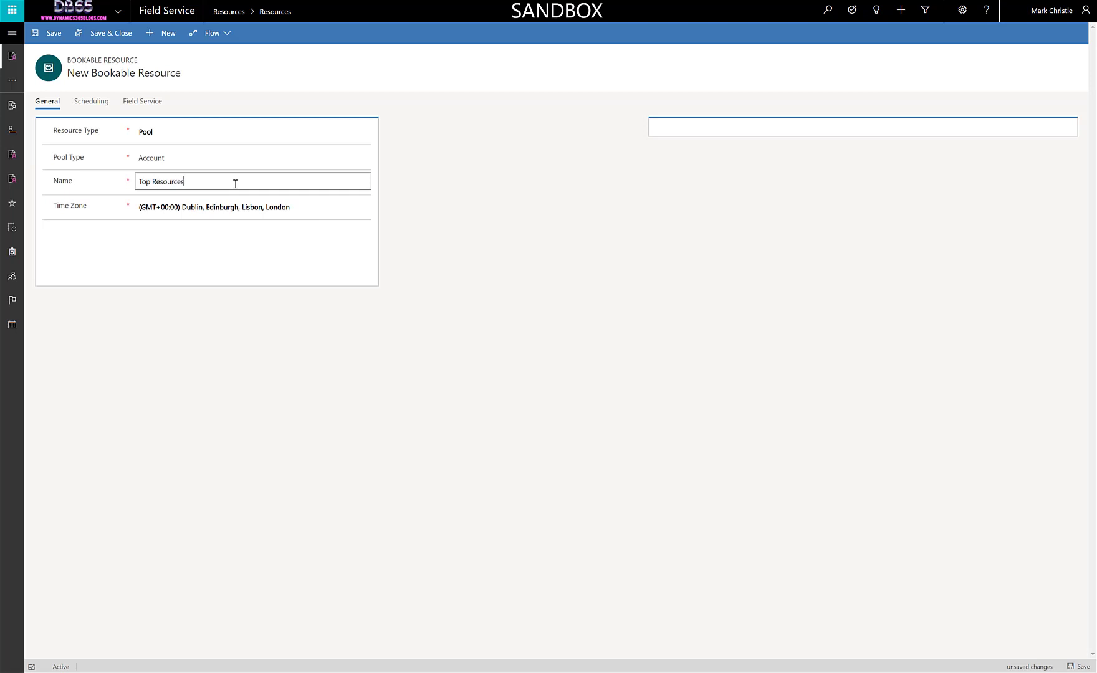
{"action": "key", "text": "ctrl+s"}
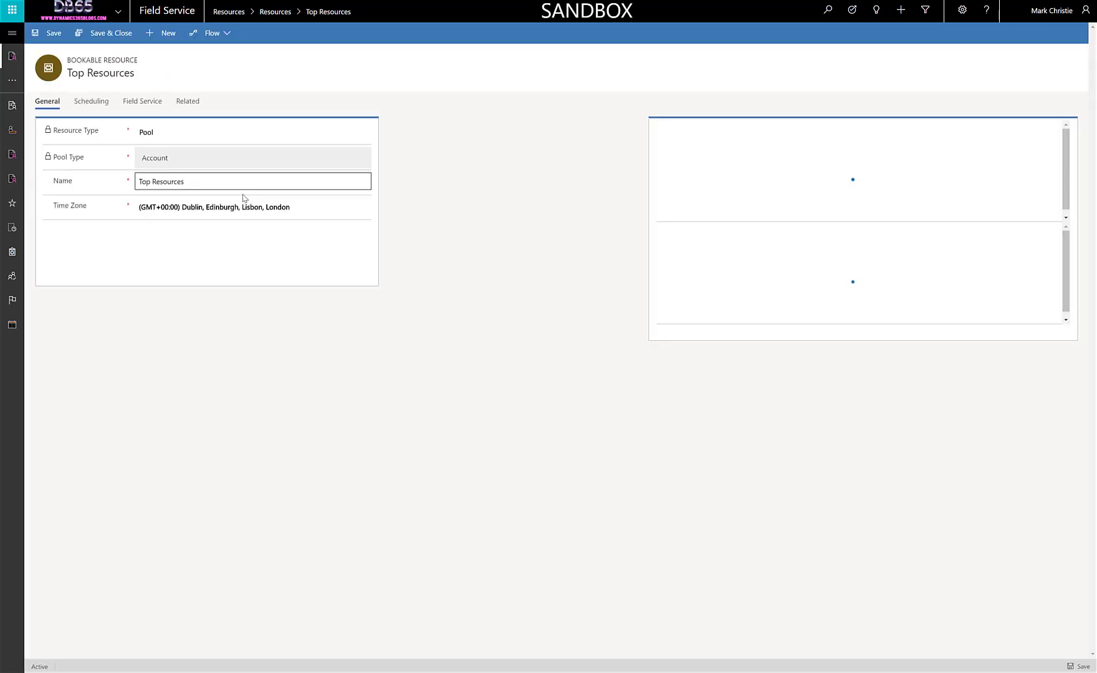
Add a child record to the Top Resources pool, choosing the first account-type child resource and entering that resource's first name.
{"action": "left_click", "coordinate": [145, 106]}
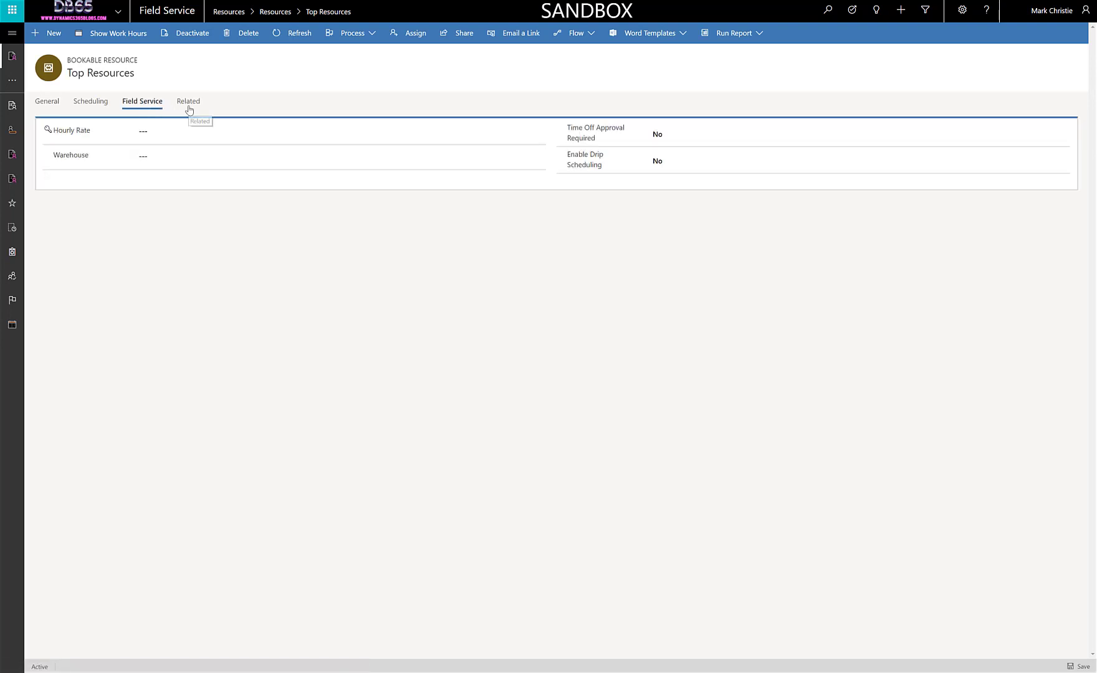
{"action": "left_click", "coordinate": [189, 108]}
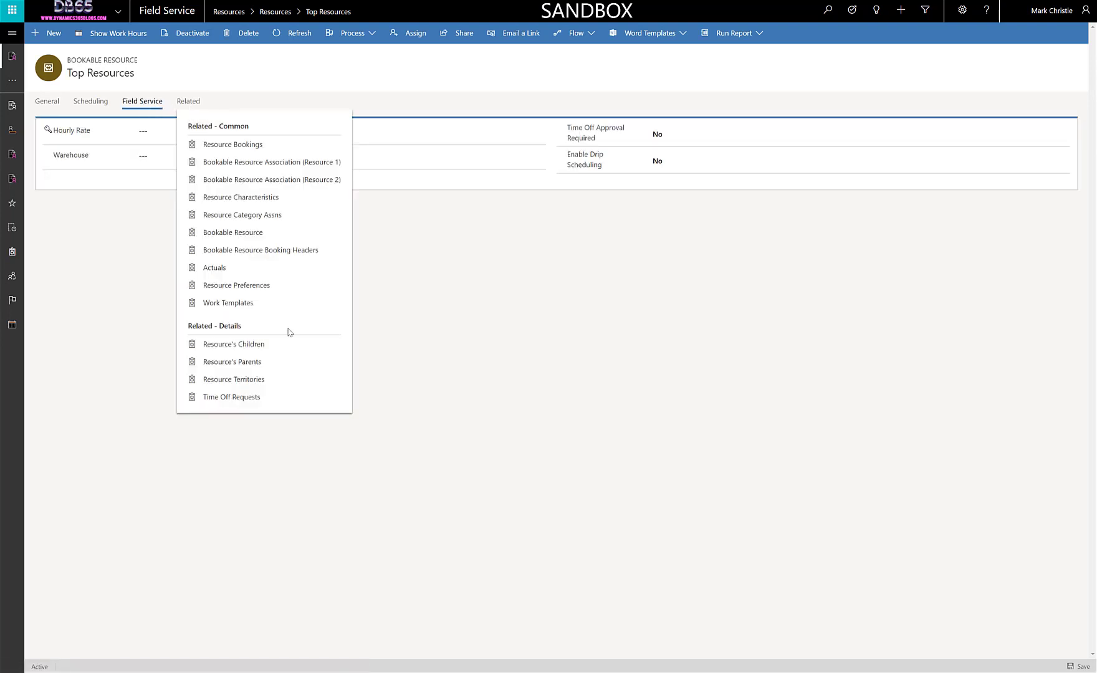
{"action": "left_click", "coordinate": [286, 351]}
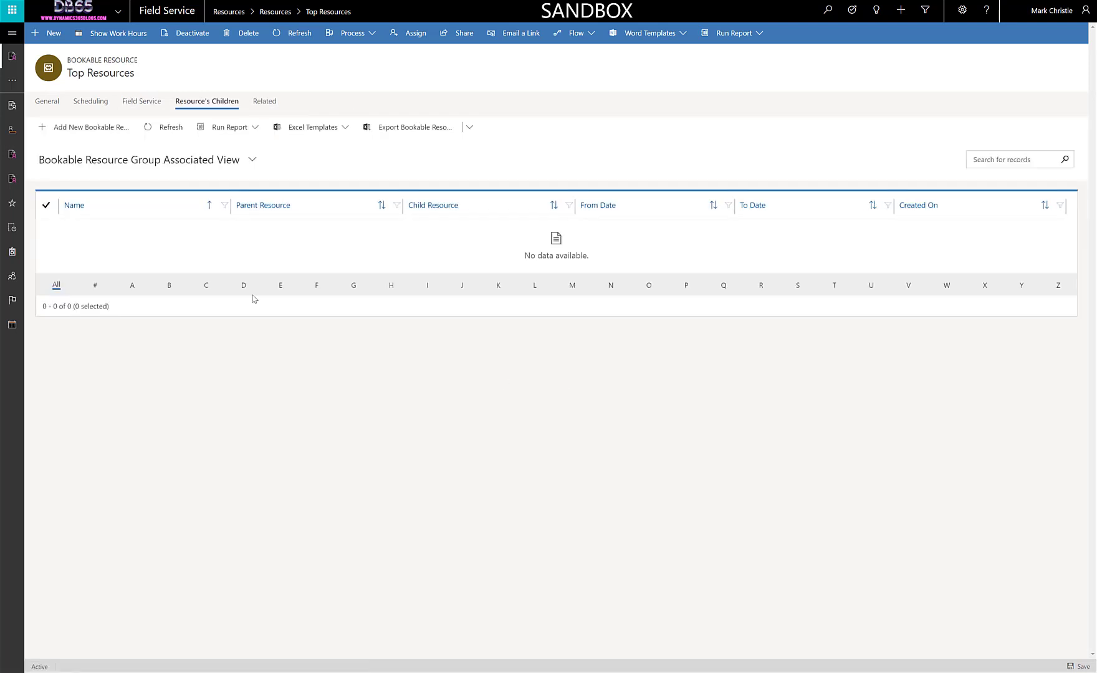
{"action": "left_click", "coordinate": [80, 132]}
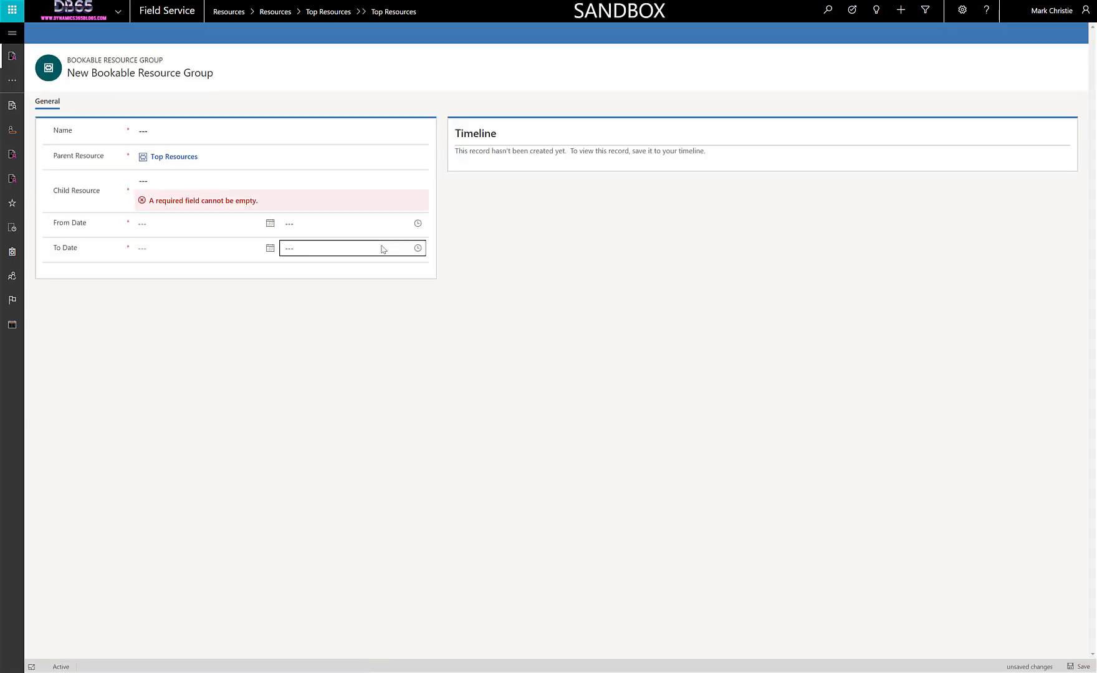
{"action": "left_click", "coordinate": [421, 181]}
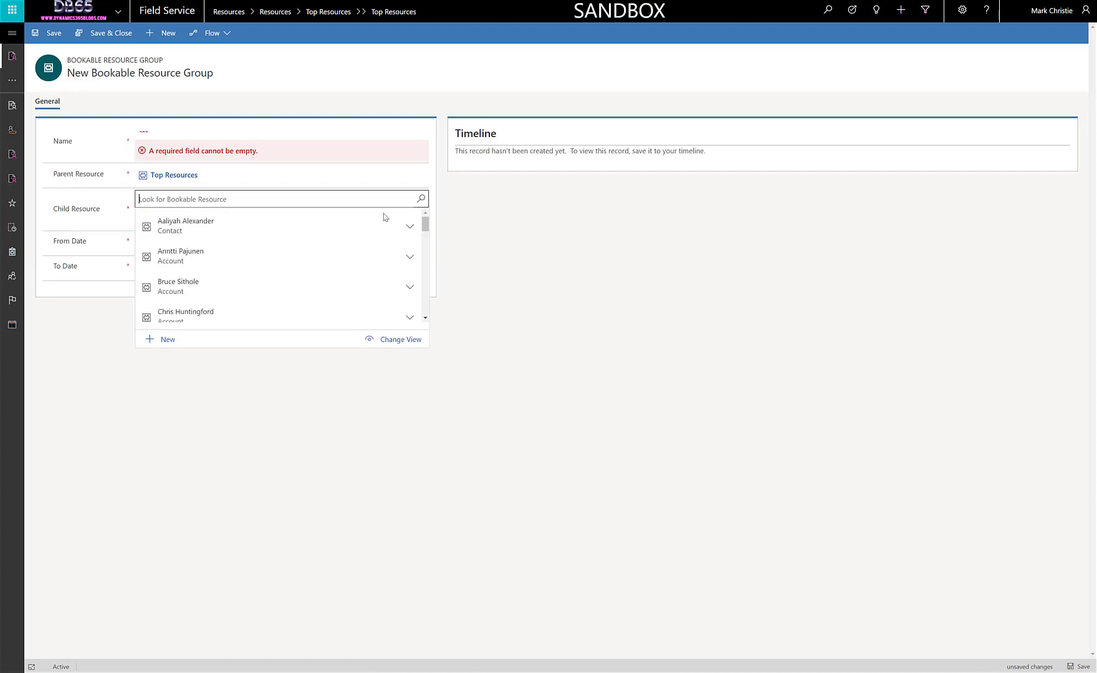
{"action": "left_click", "coordinate": [316, 272]}
{"action": "left_click", "coordinate": [186, 135]}
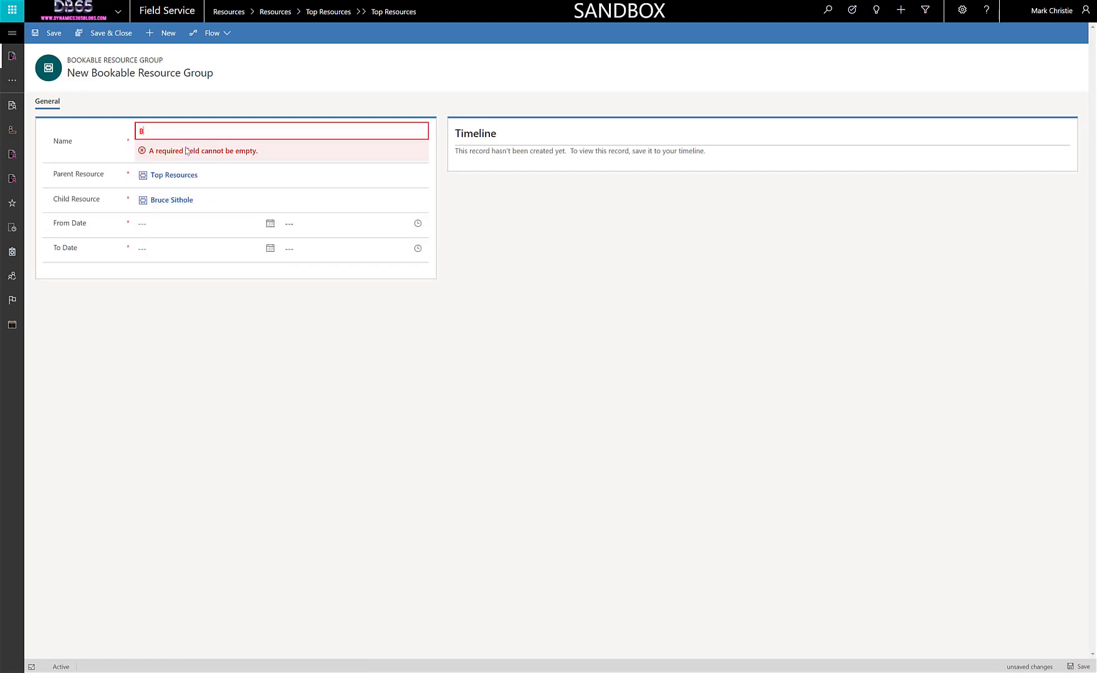
Set the first child record's From Date to 01/01/2019 and To Date to 31/03/2019, and save it.
{"action": "left_click", "coordinate": [270, 224]}
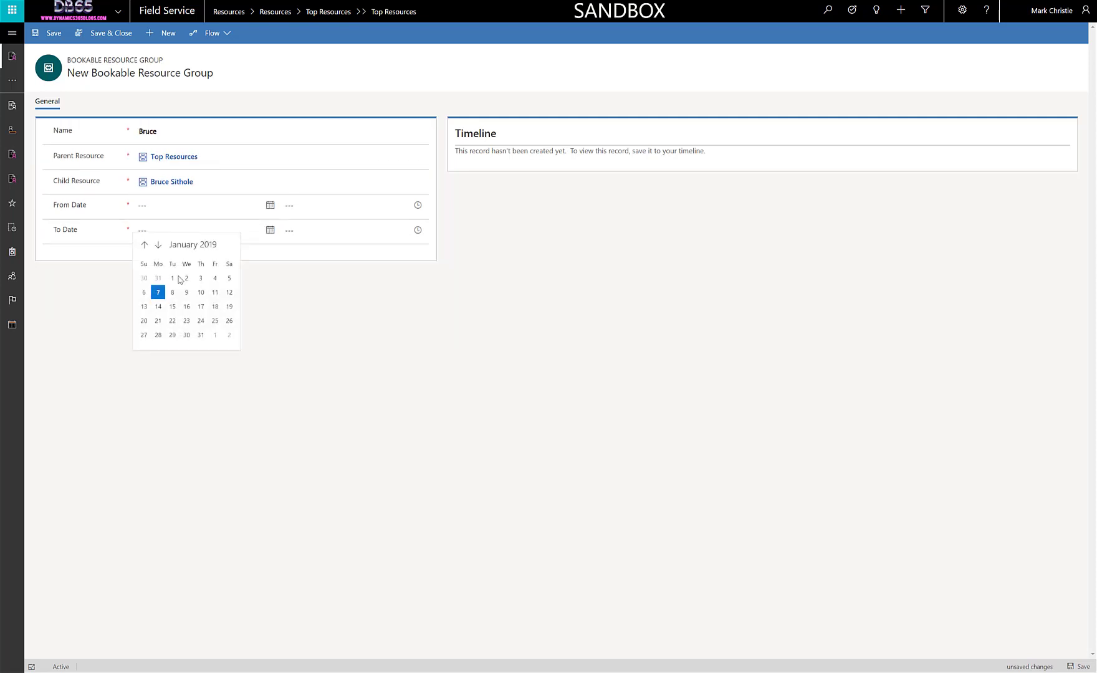
{"action": "left_click", "coordinate": [175, 278]}
{"action": "left_click", "coordinate": [268, 232]}
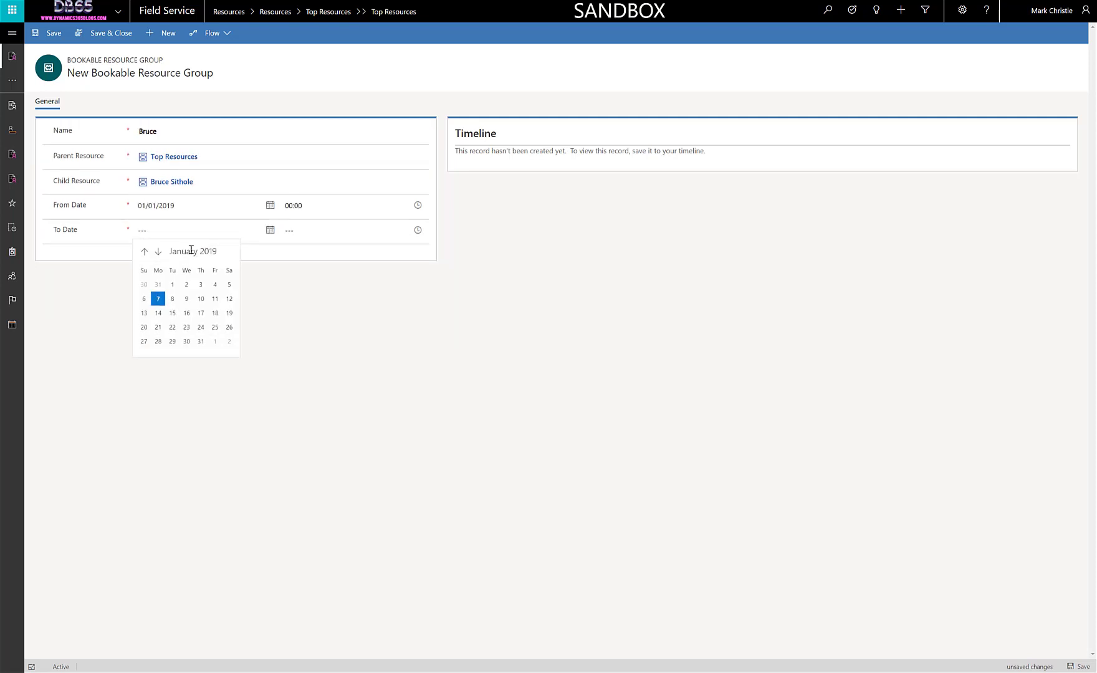
{"action": "left_click", "coordinate": [159, 253]}
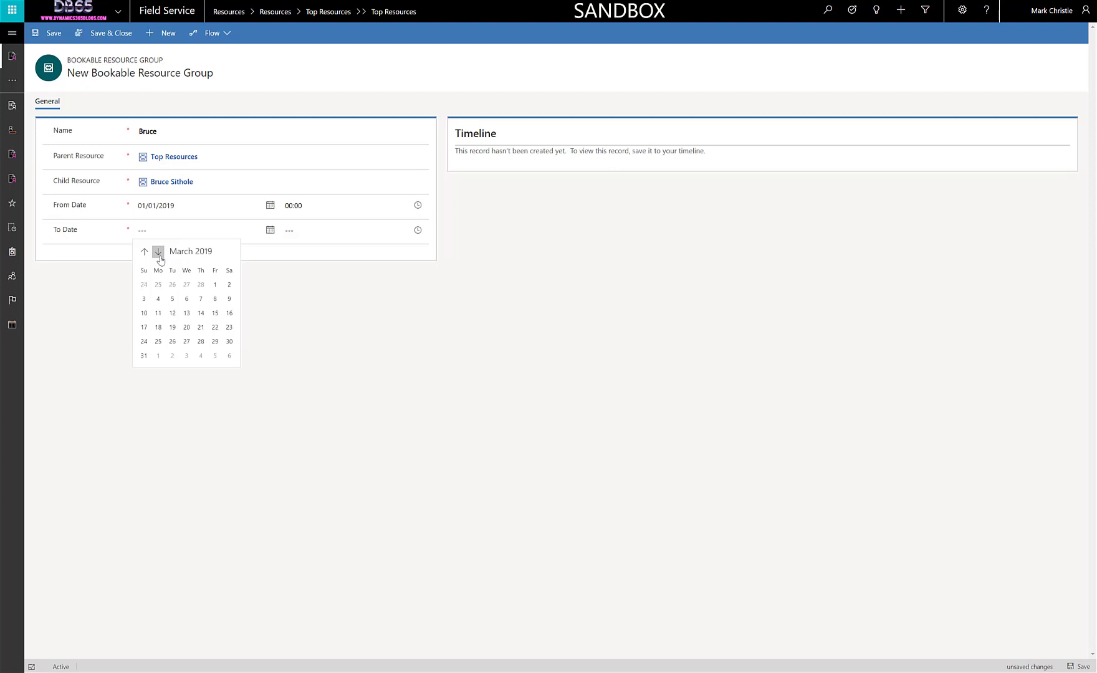
{"action": "left_click", "coordinate": [144, 355]}
{"action": "left_click", "coordinate": [1080, 666]}
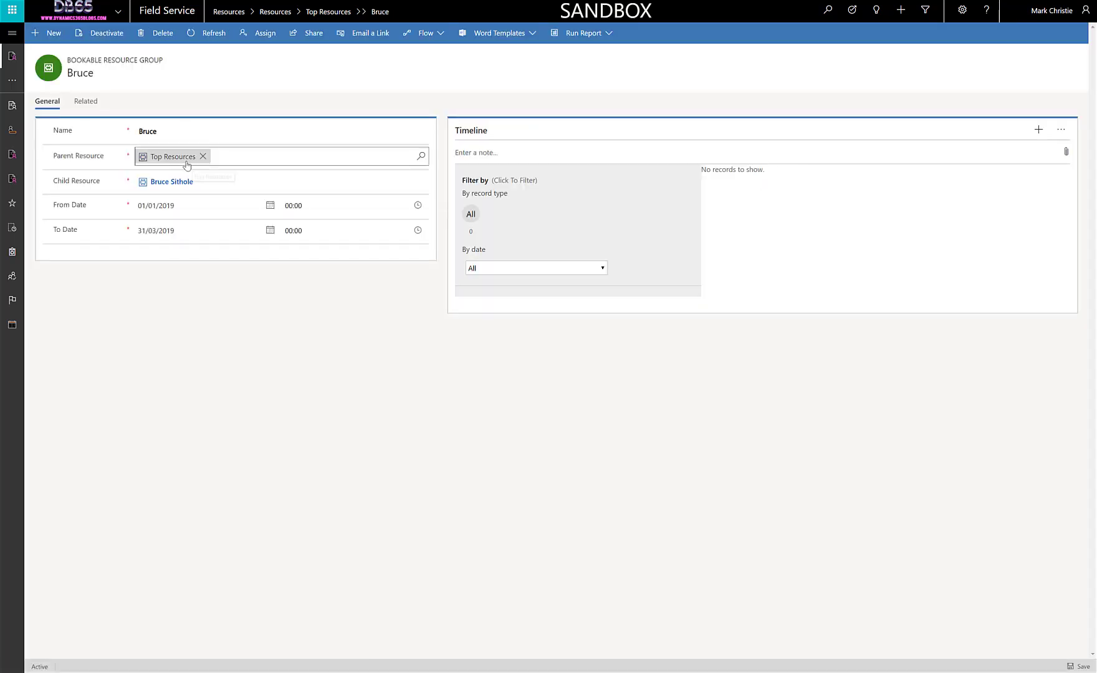
Return to the pool's children and add a second child record, choosing another account resource and entering its first name as the record name.
{"action": "left_click", "coordinate": [193, 163]}
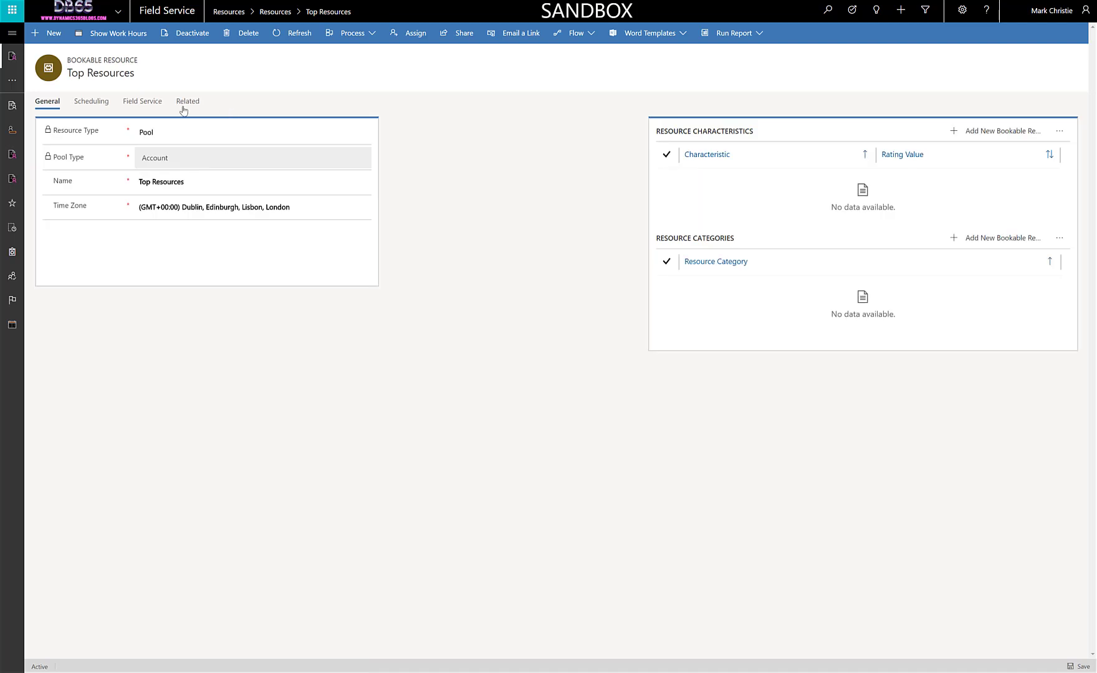
{"action": "left_click", "coordinate": [182, 108]}
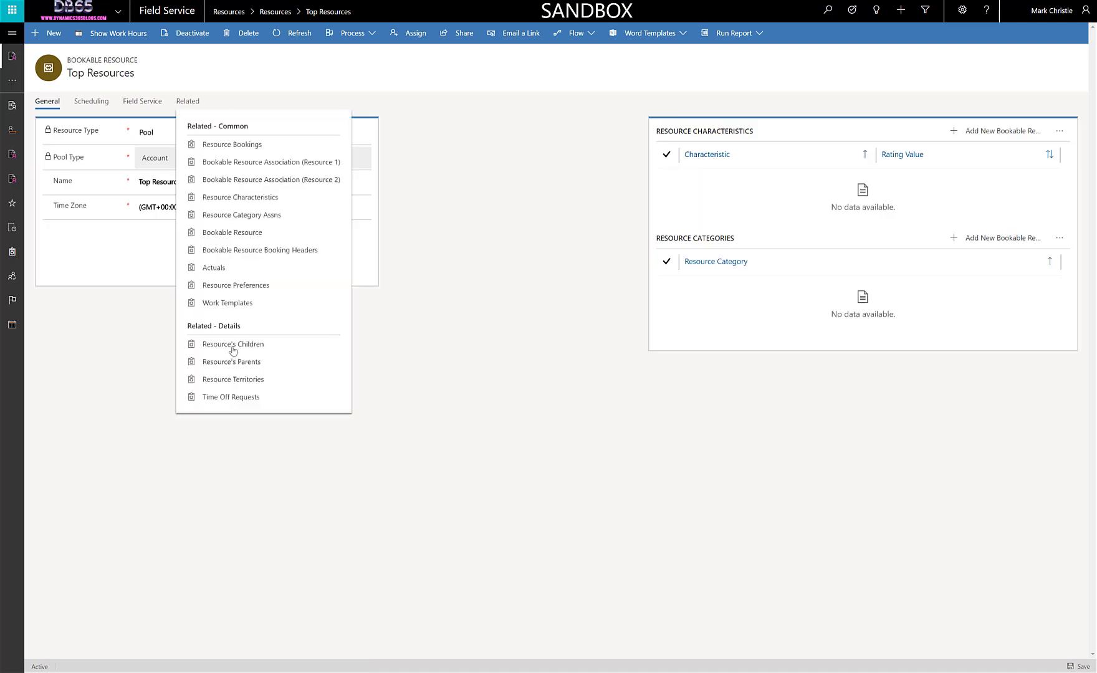
{"action": "left_click", "coordinate": [233, 349]}
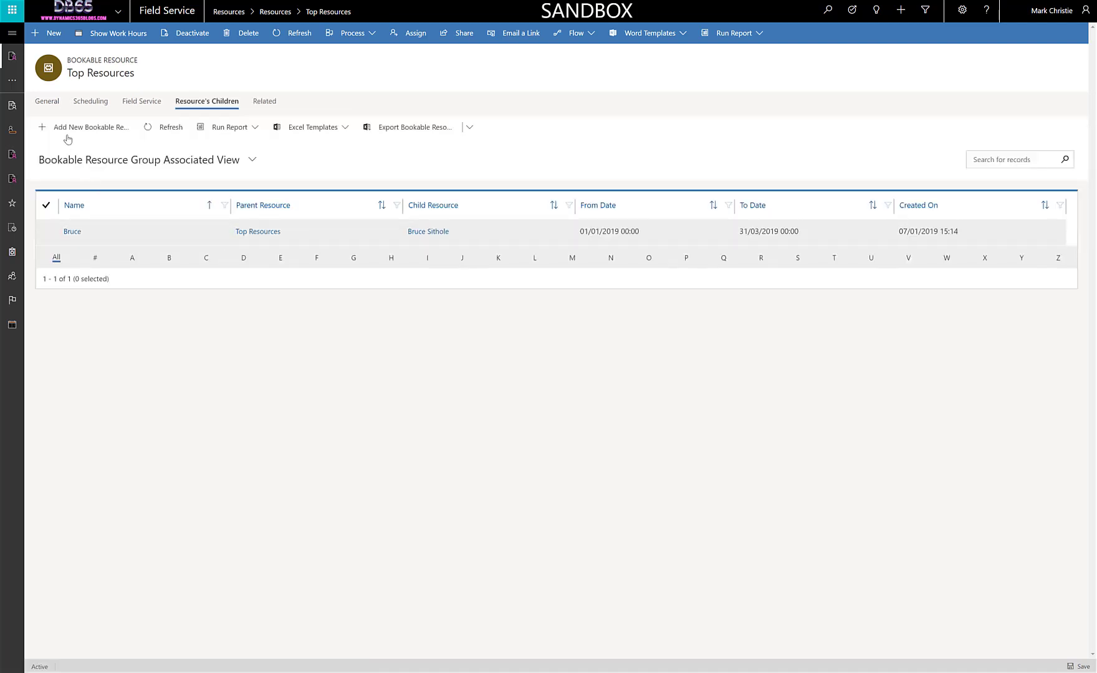
{"action": "left_click", "coordinate": [68, 136]}
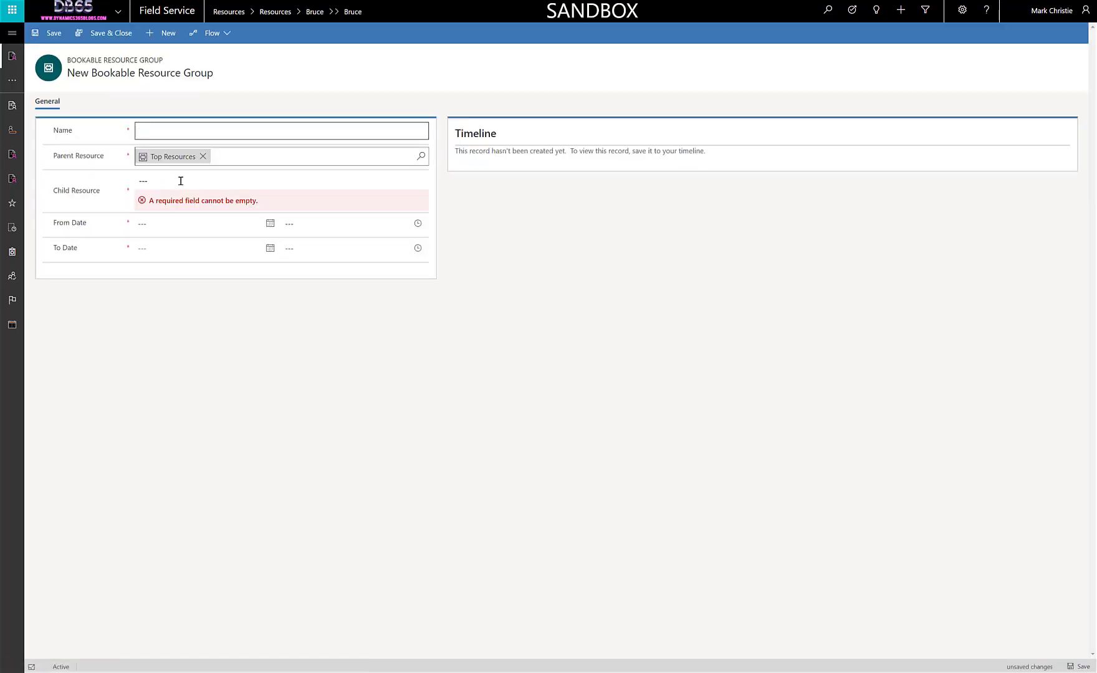
{"action": "left_click", "coordinate": [369, 186]}
{"action": "type", "text": "Chris"}
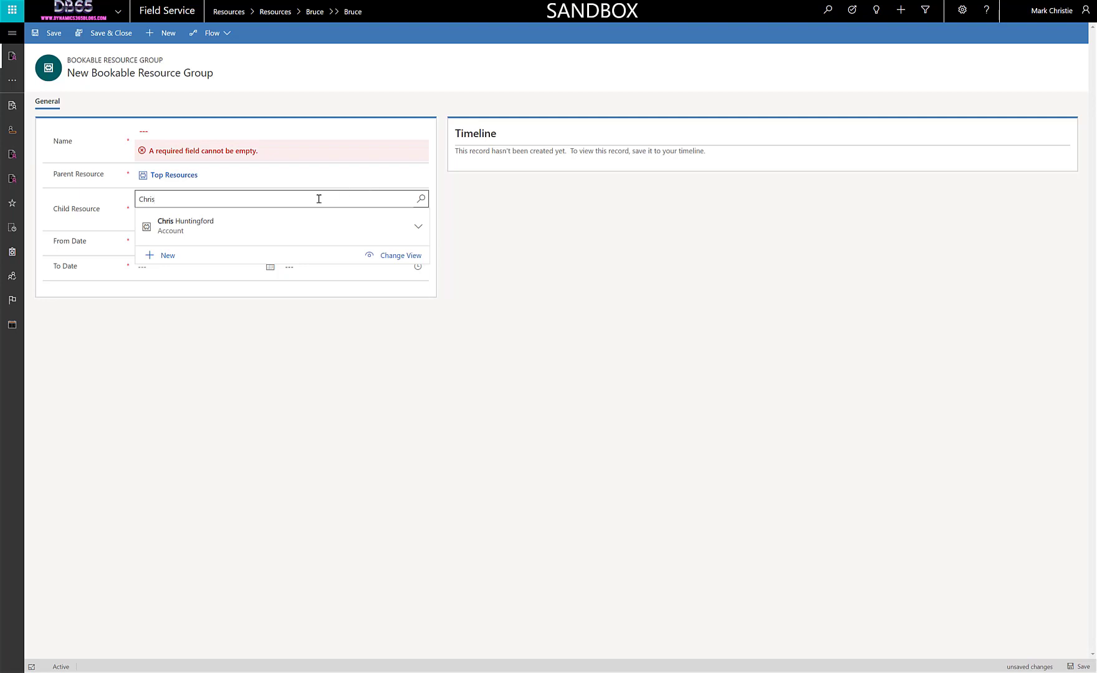
{"action": "left_click", "coordinate": [279, 226]}
{"action": "left_click", "coordinate": [149, 129]}
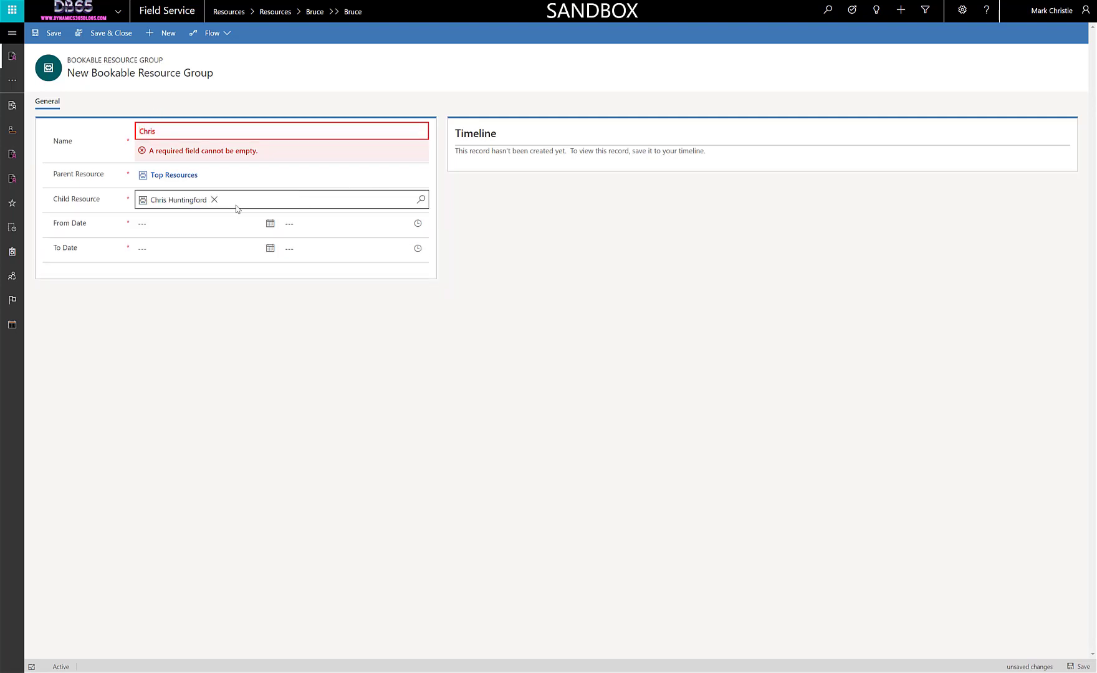
Set the second child record's dates from 01/01/2019 to 31/01/2019, and save and close it.
{"action": "left_click", "coordinate": [270, 223]}
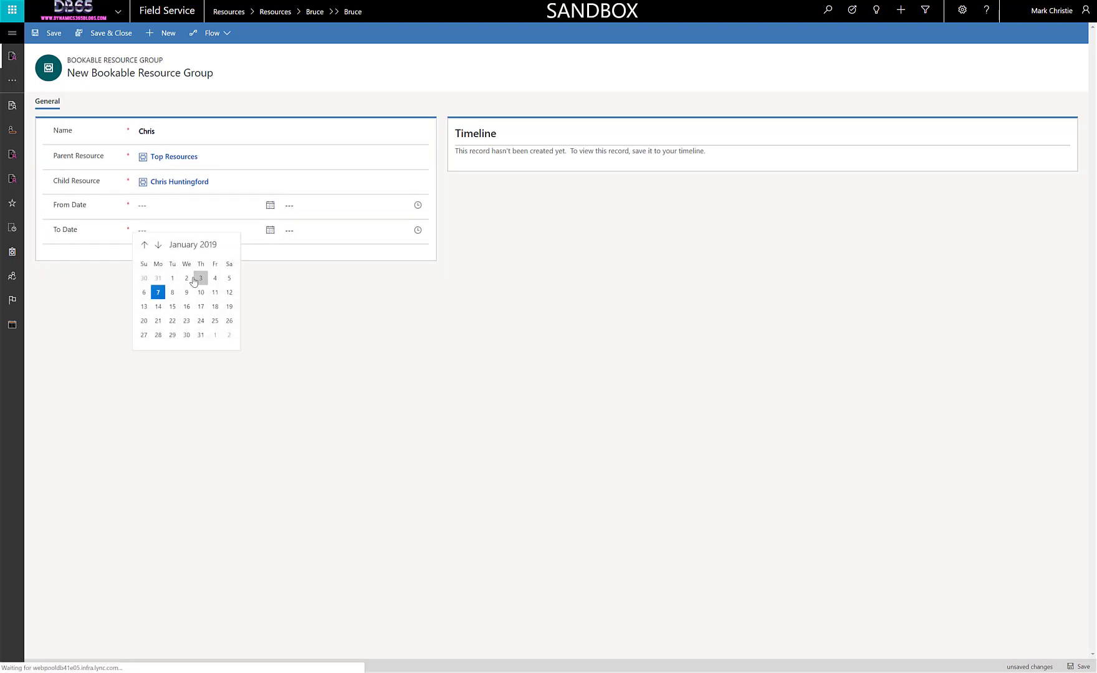
{"action": "left_click", "coordinate": [172, 278]}
{"action": "left_click", "coordinate": [270, 230]}
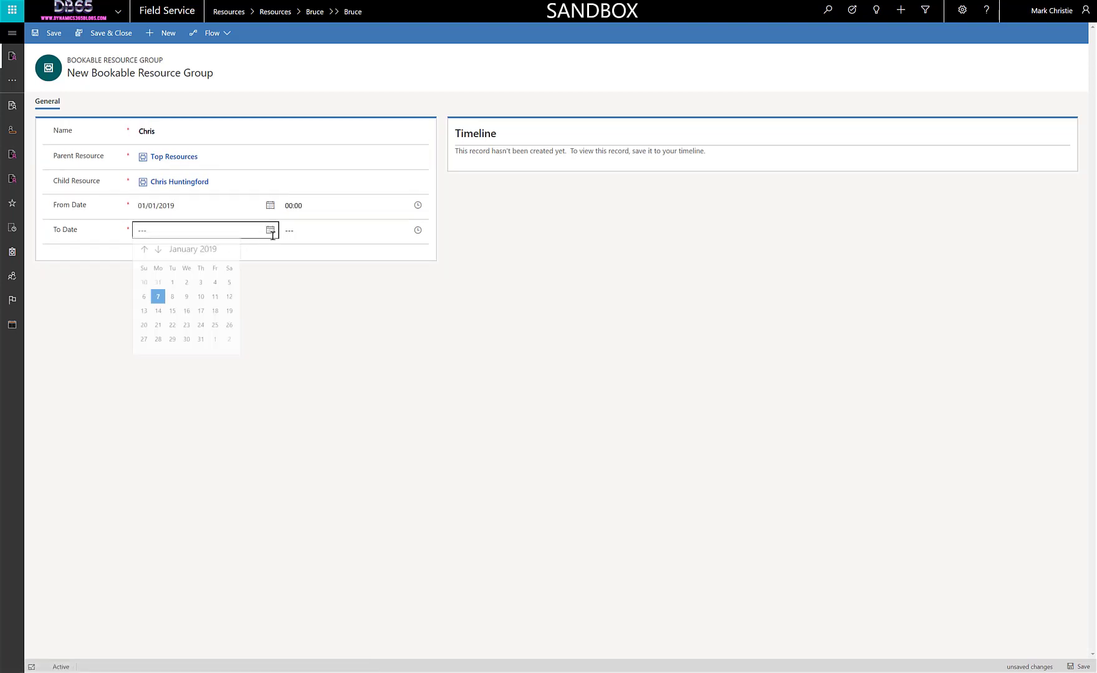
{"action": "left_click", "coordinate": [201, 339]}
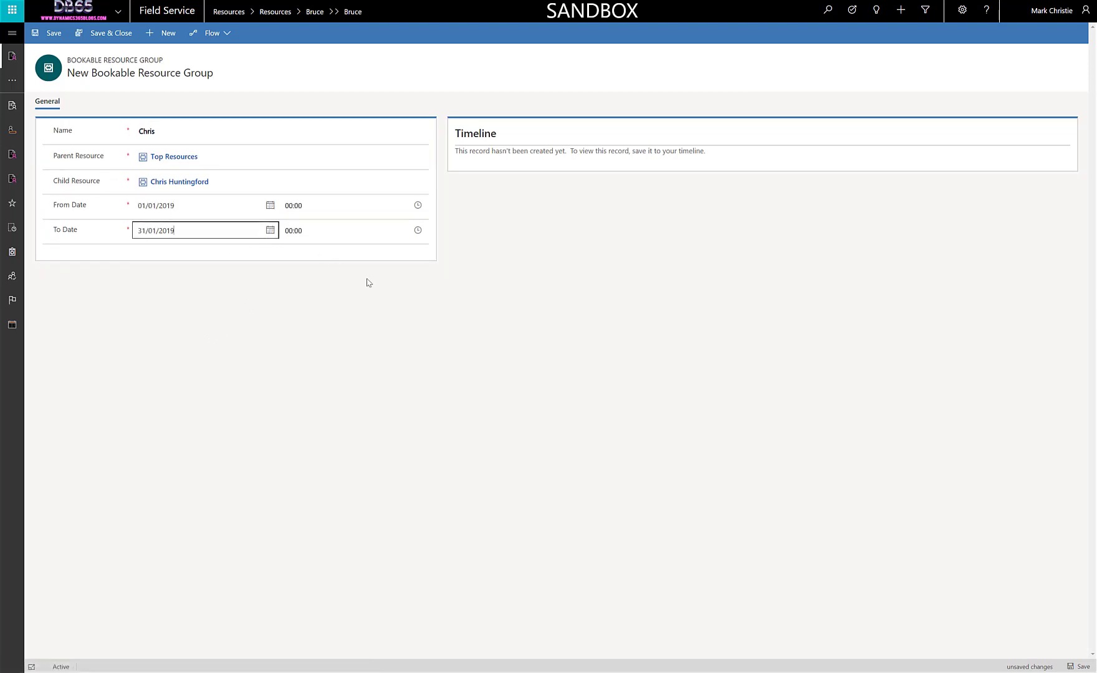
{"action": "left_click", "coordinate": [104, 34]}
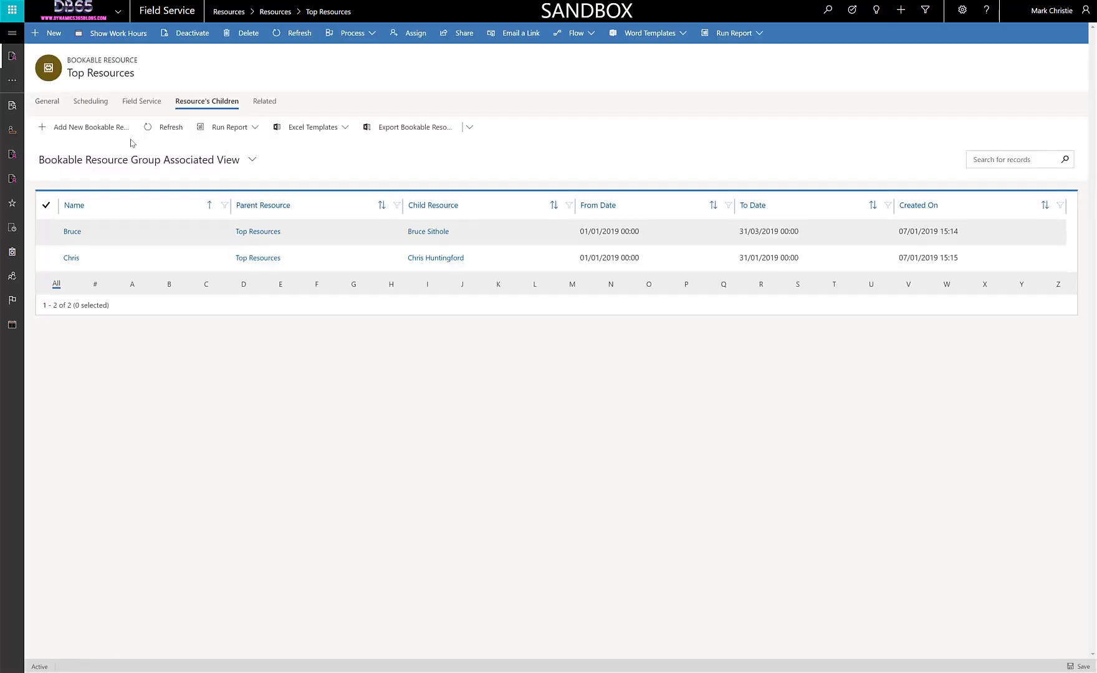
Add a third child record to the pool, finding the account resource with "Ven" and entering a first name as the record name.
{"action": "left_click", "coordinate": [99, 139]}
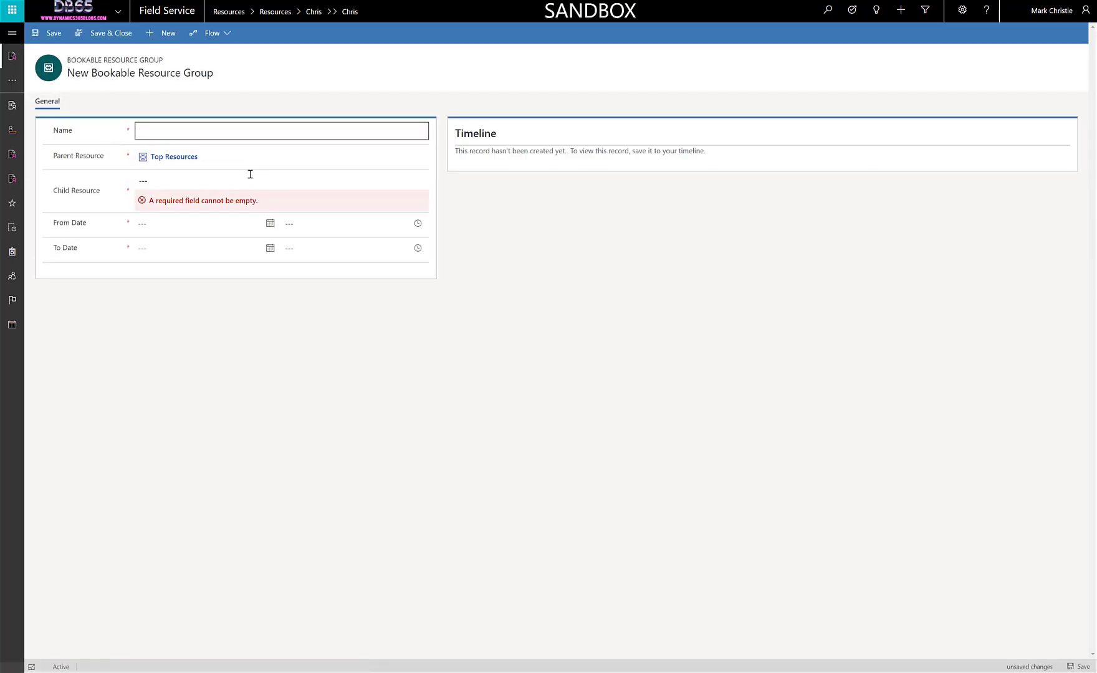
{"action": "left_click", "coordinate": [240, 177]}
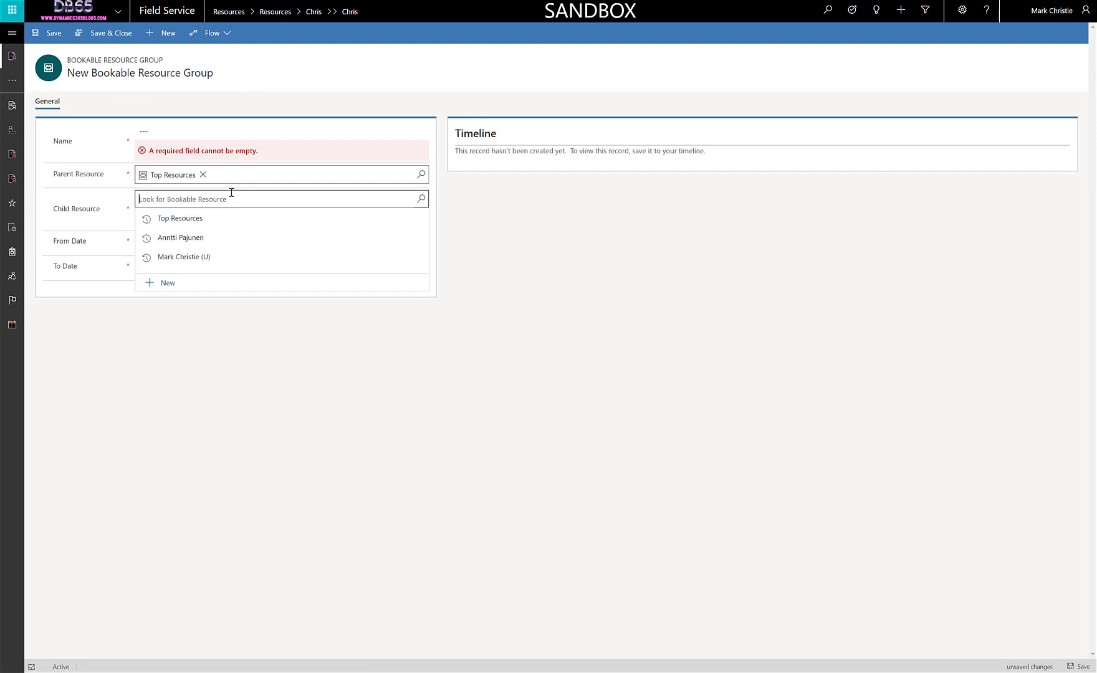
{"action": "type", "text": "Ven"}
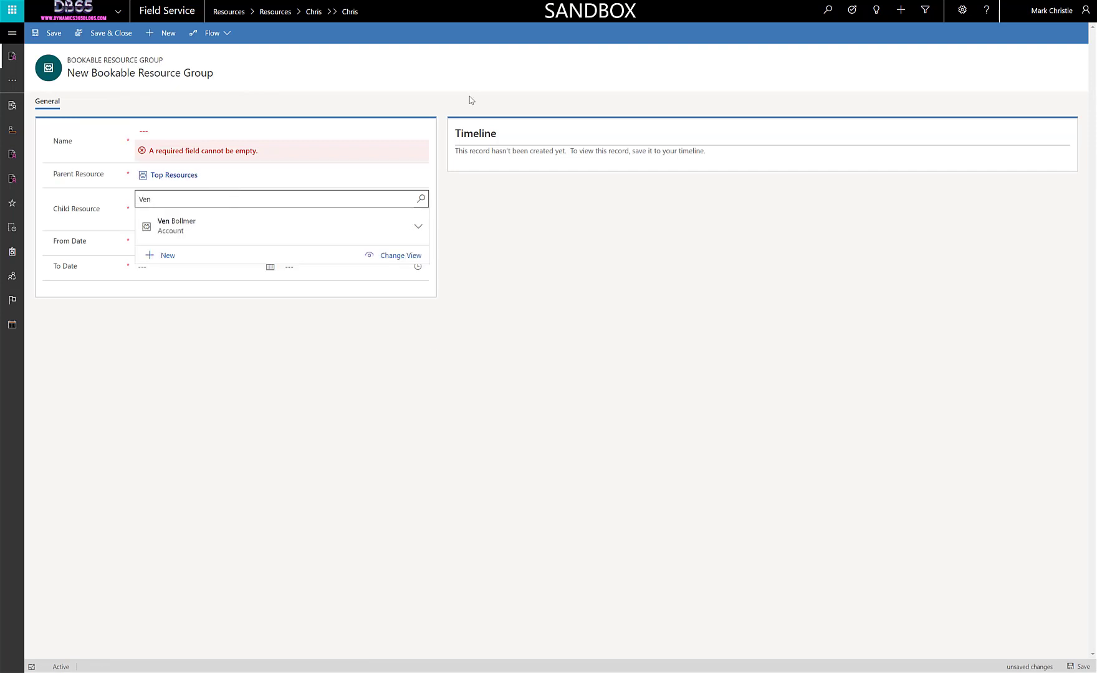
{"action": "left_click", "coordinate": [221, 225]}
{"action": "left_click", "coordinate": [156, 133]}
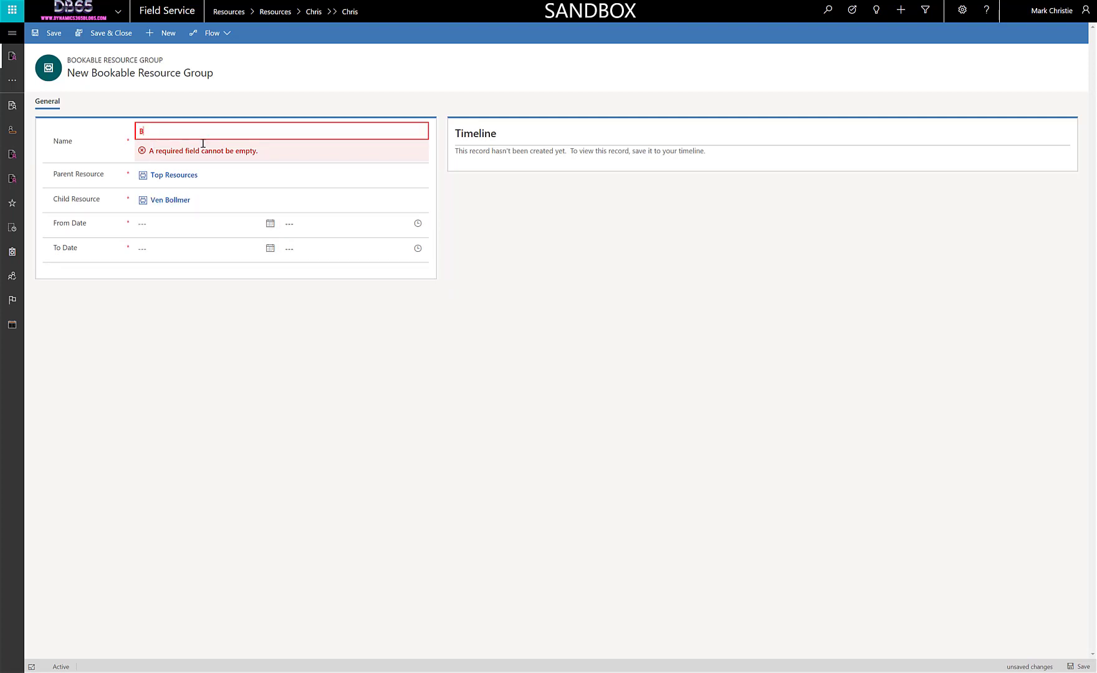
Set the third child record's dates from 01/01/2019 to 31/03/2019 and save it.
{"action": "left_click", "coordinate": [270, 223]}
{"action": "left_click", "coordinate": [172, 278]}
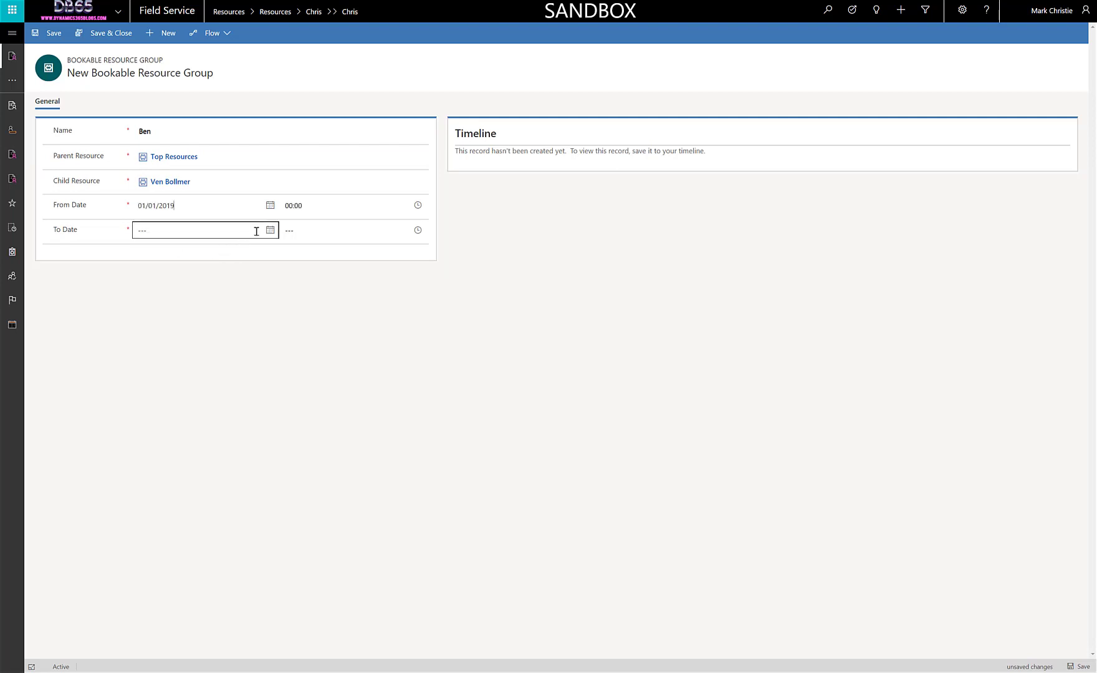
{"action": "left_click", "coordinate": [270, 230]}
{"action": "left_click", "coordinate": [159, 251]}
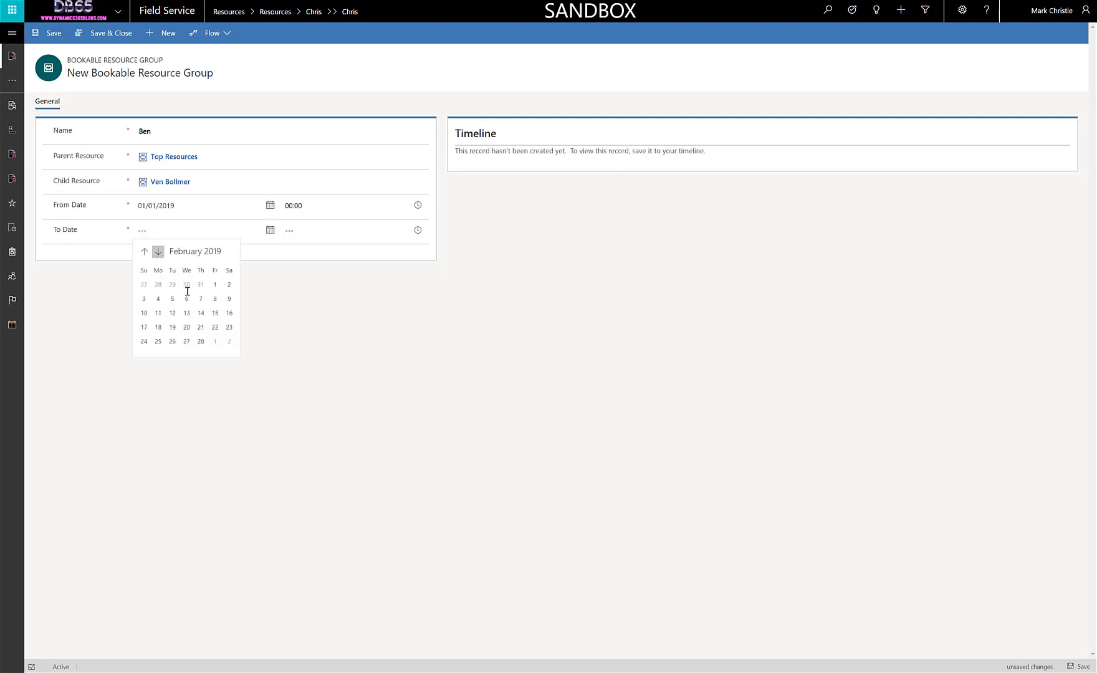
{"action": "left_click", "coordinate": [159, 251]}
{"action": "left_click", "coordinate": [144, 355]}
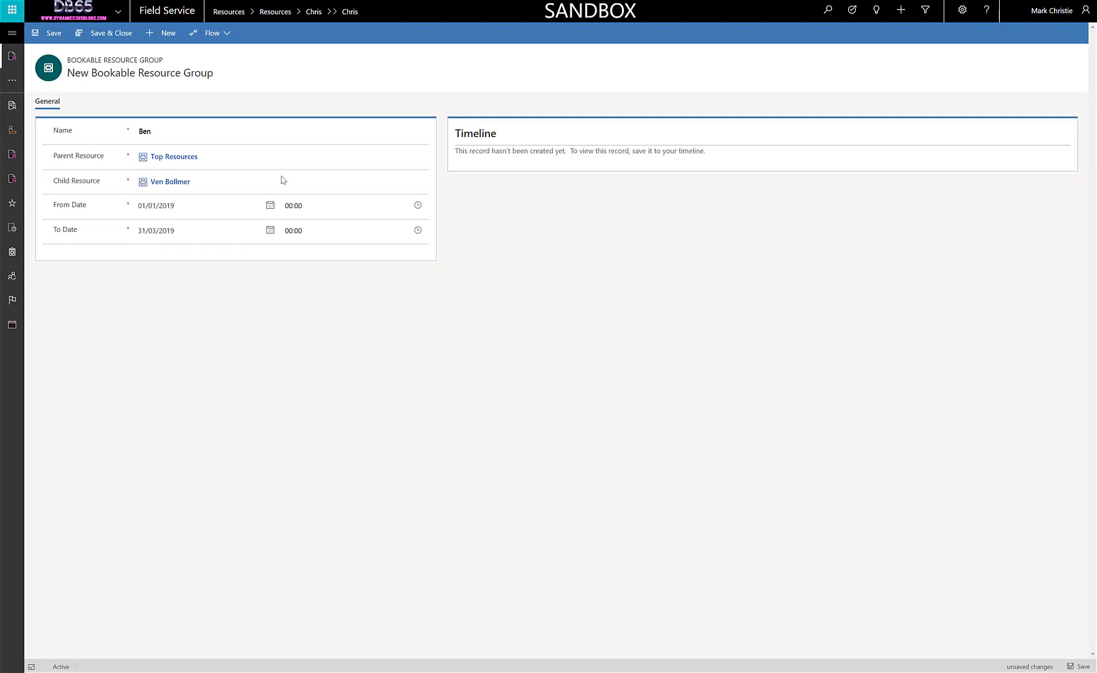
{"action": "key", "text": "ctrl+s"}
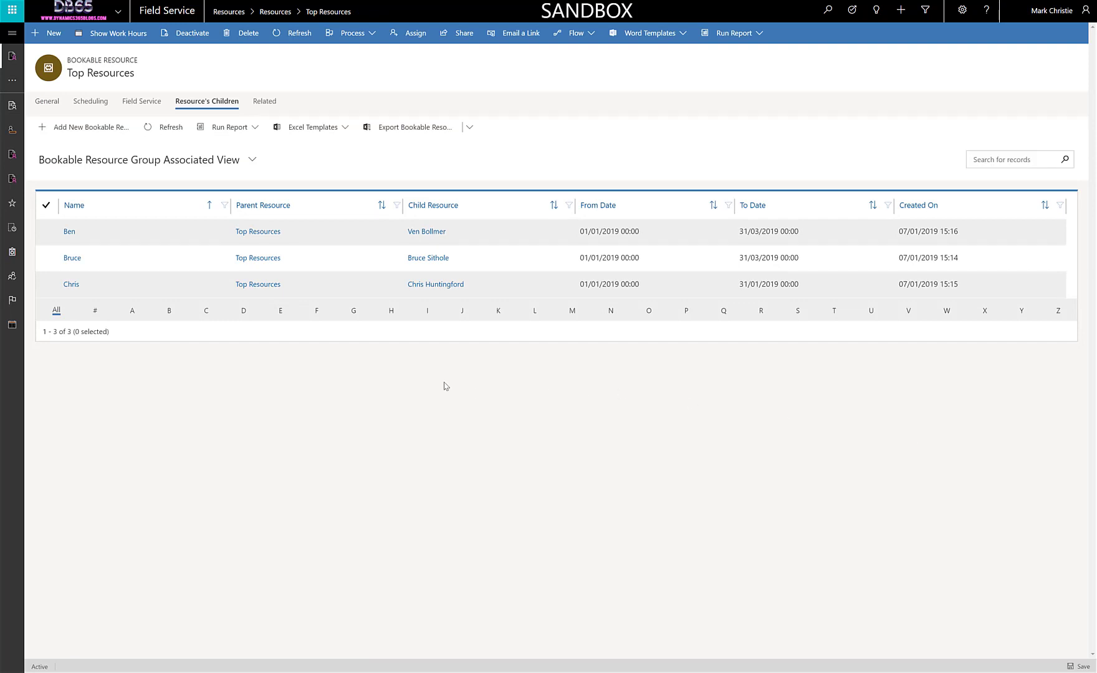
Enable drip scheduling in the pool's Field Service settings, set Bookings To Drip to 5, and save the record.
{"action": "left_click", "coordinate": [270, 106]}
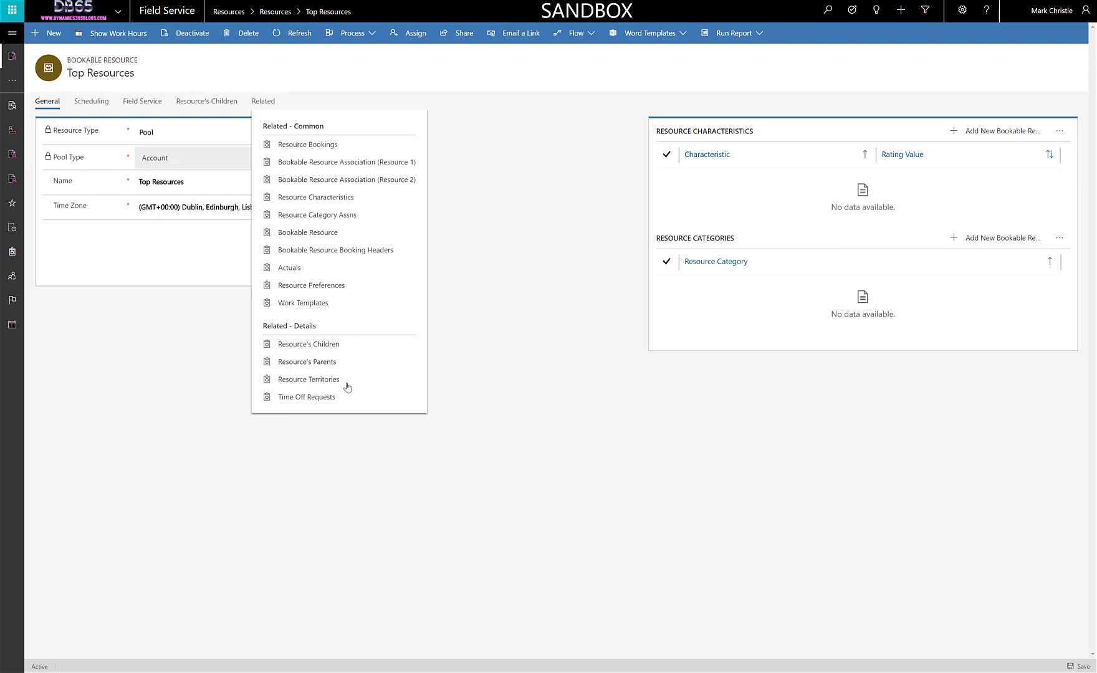
{"action": "left_click", "coordinate": [152, 103]}
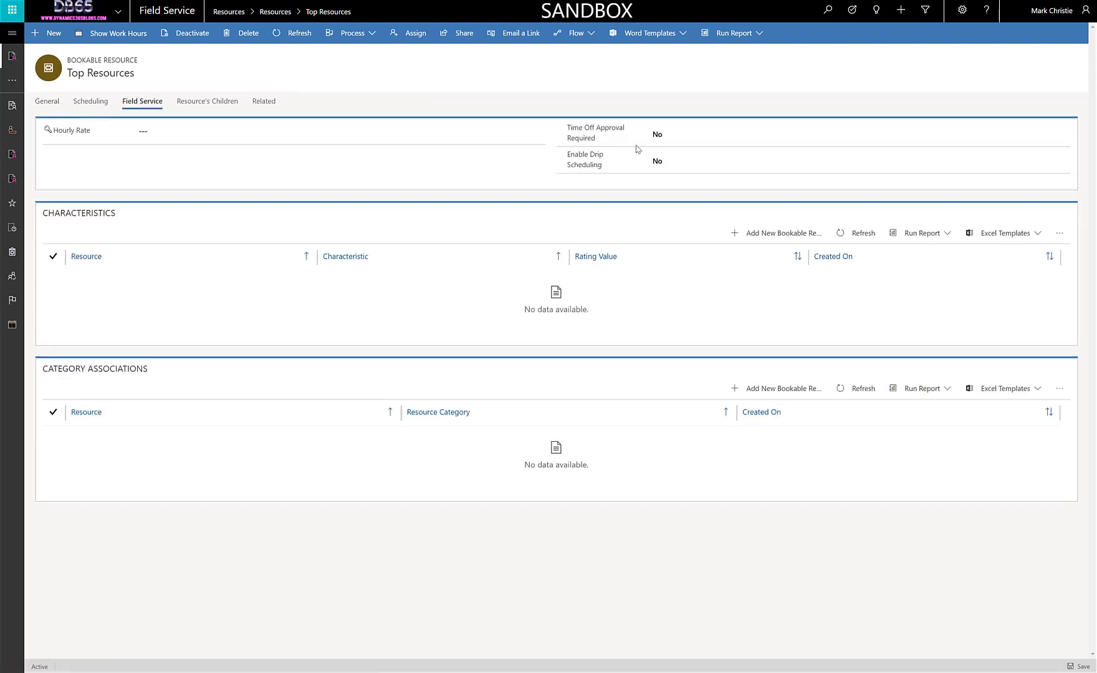
{"action": "left_click", "coordinate": [683, 163]}
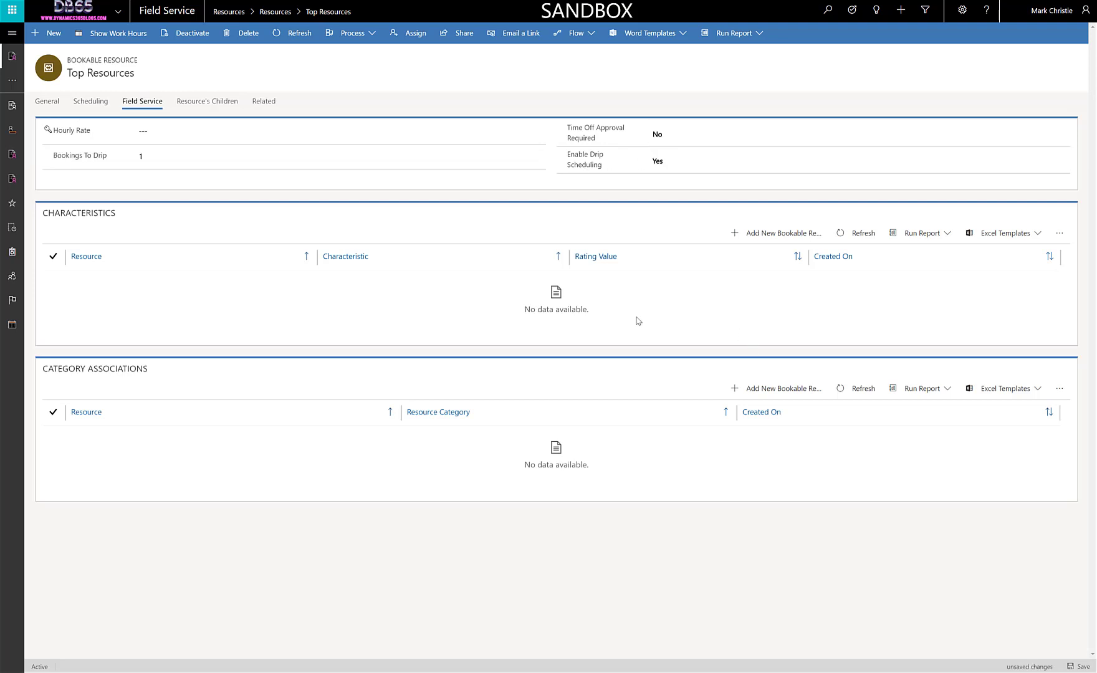
{"action": "left_click", "coordinate": [108, 161]}
{"action": "type", "text": "5"}
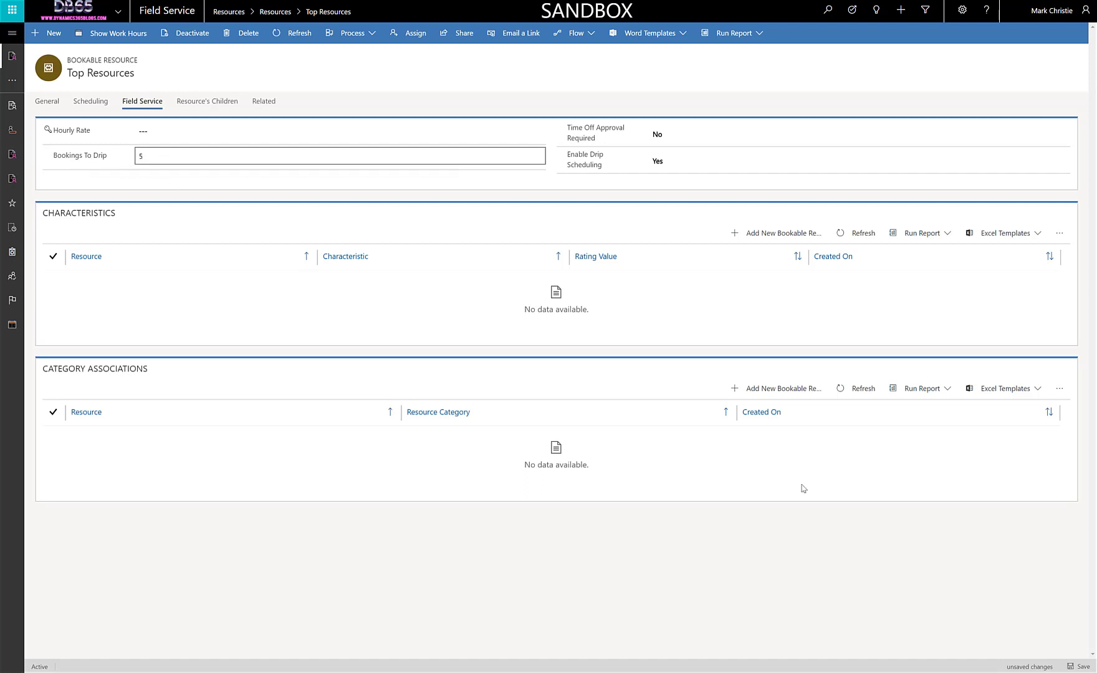
{"action": "left_click", "coordinate": [1078, 666]}
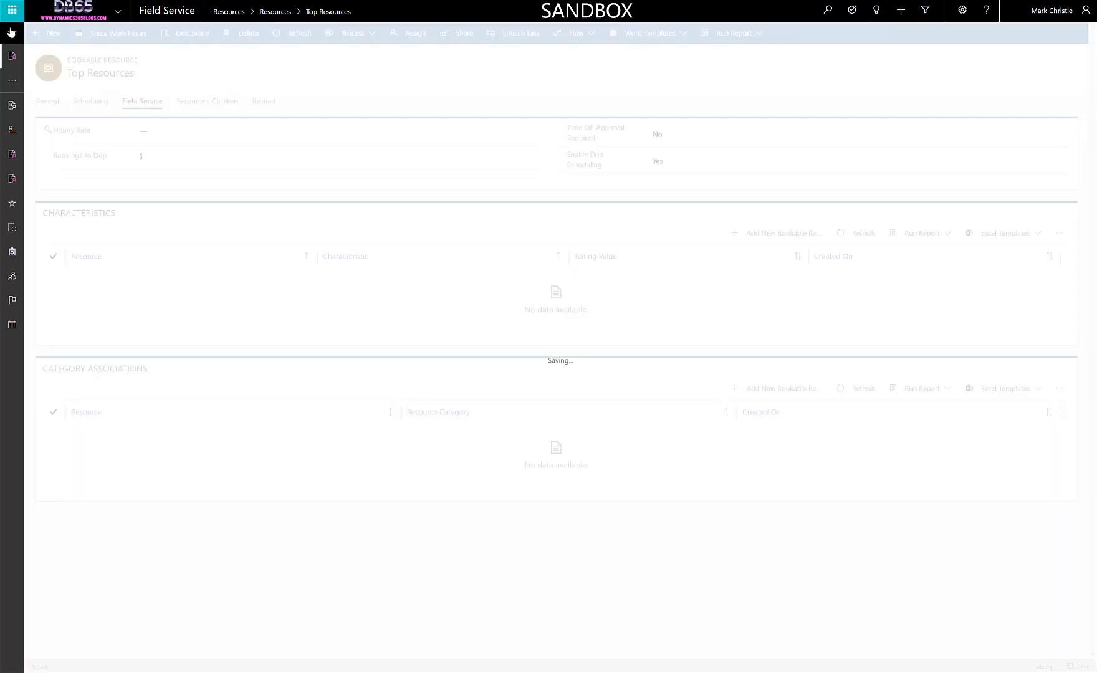
Review the pool's scheduling settings, and open the Schedule Board from the Service area.
{"action": "left_click", "coordinate": [97, 105]}
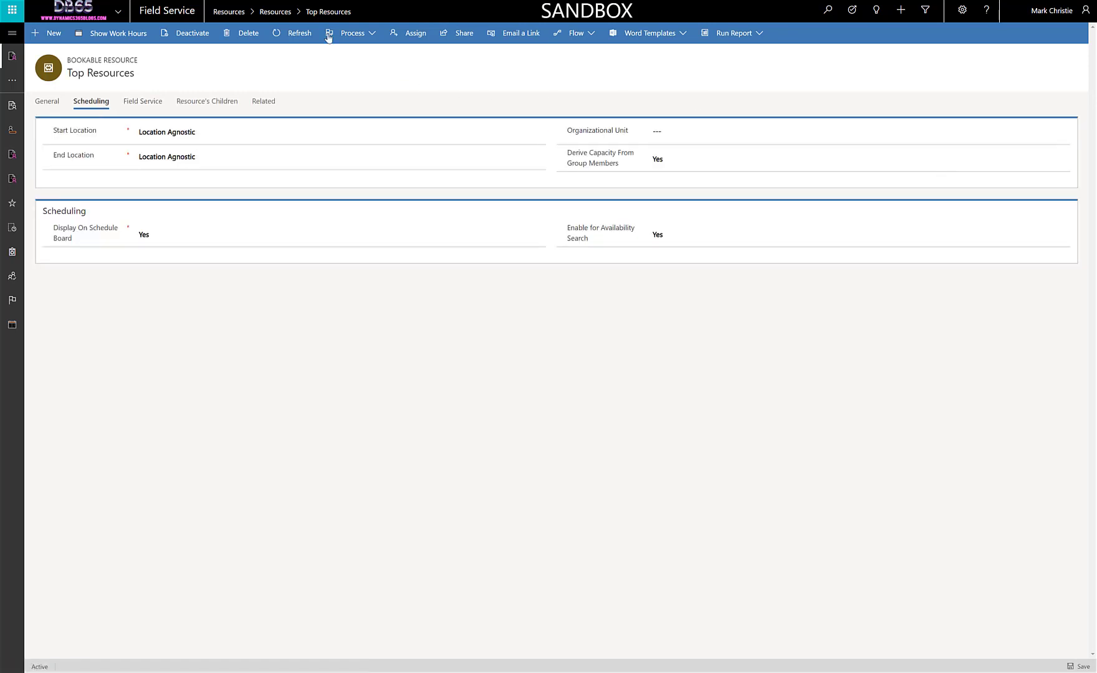
{"action": "left_click", "coordinate": [14, 37]}
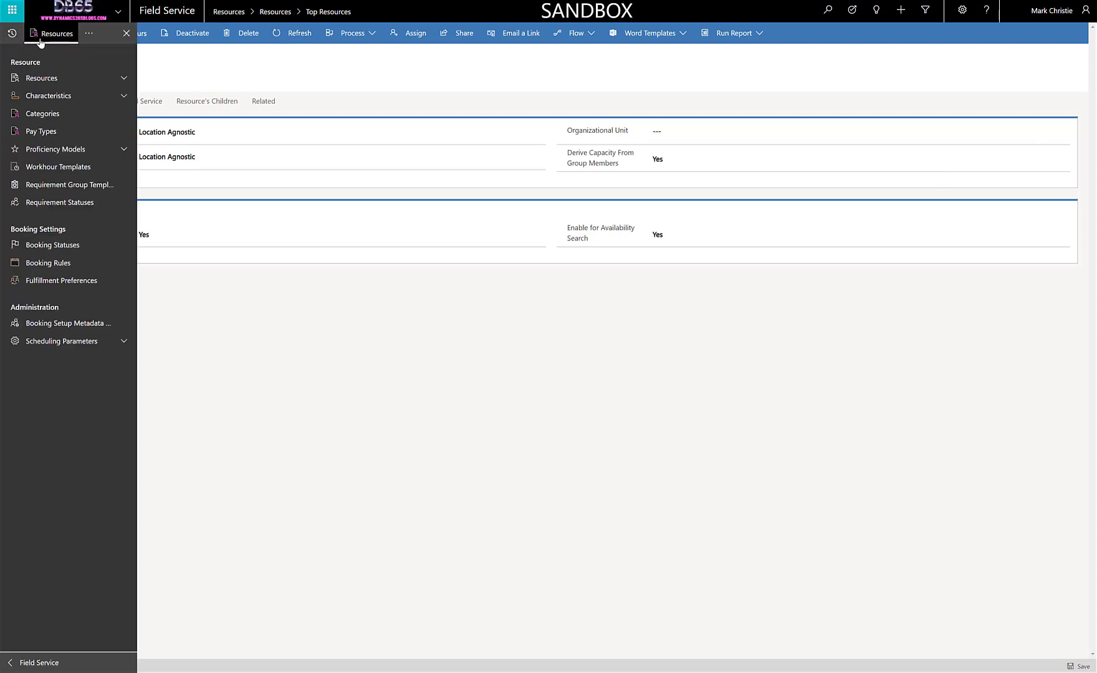
{"action": "left_click", "coordinate": [40, 42]}
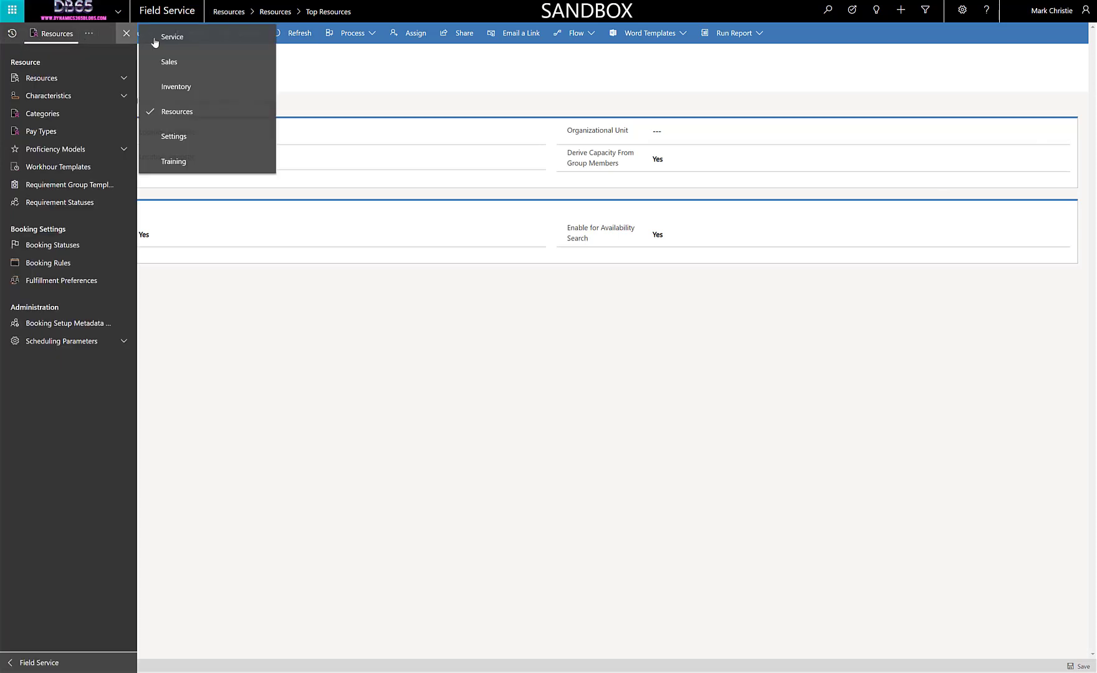
{"action": "left_click", "coordinate": [154, 42]}
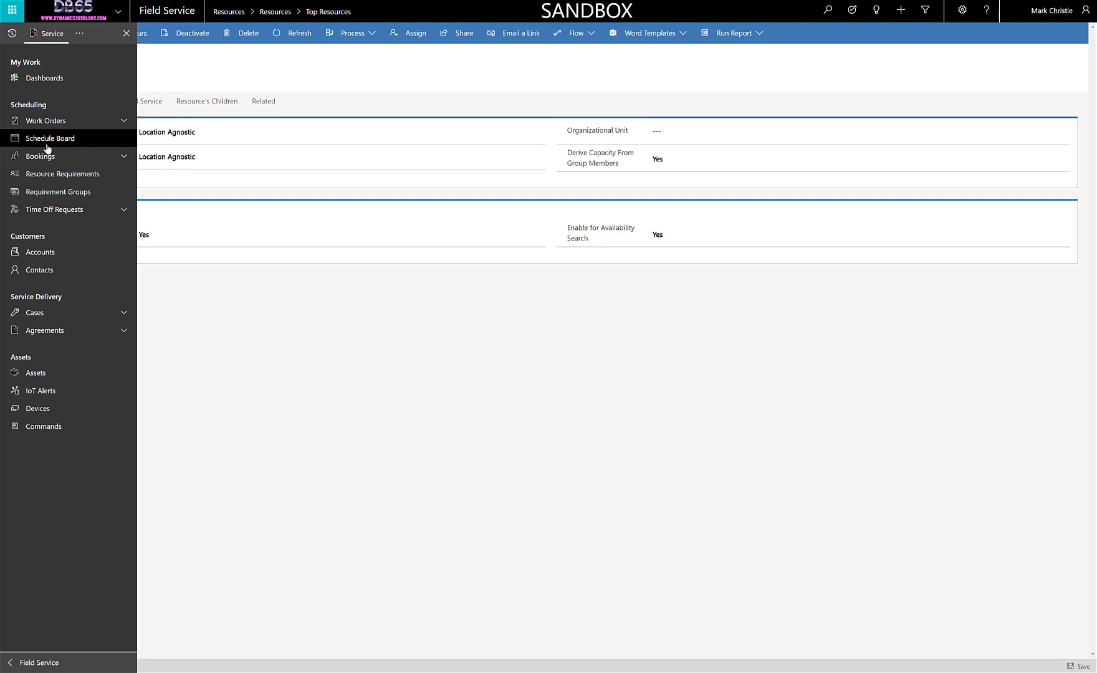
{"action": "left_click", "coordinate": [14, 139]}
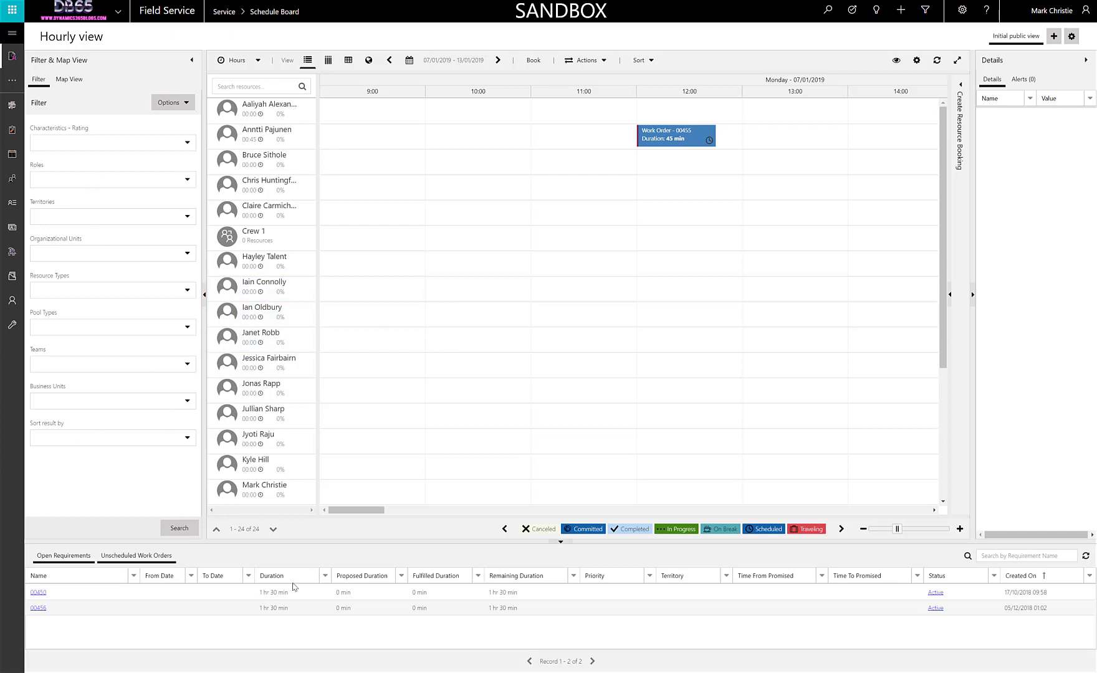
Book the first open requirement to the Top Resources pool on 07/01/2019 at 10:00, and check the booking's details.
{"action": "scroll", "coordinate": [555, 448], "scroll_direction": "down", "scroll_amount": 1}
{"action": "scroll", "coordinate": [555, 447], "scroll_direction": "down", "scroll_amount": 3}
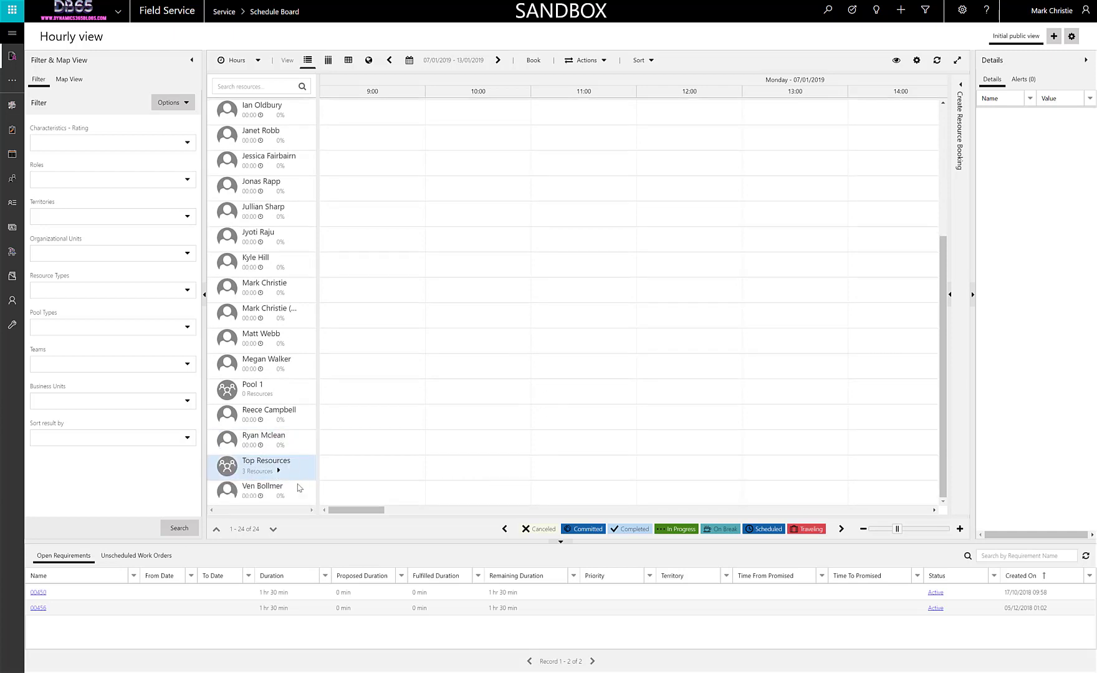
{"action": "left_click_drag", "start_coordinate": [166, 600], "coordinate": [437, 467]}
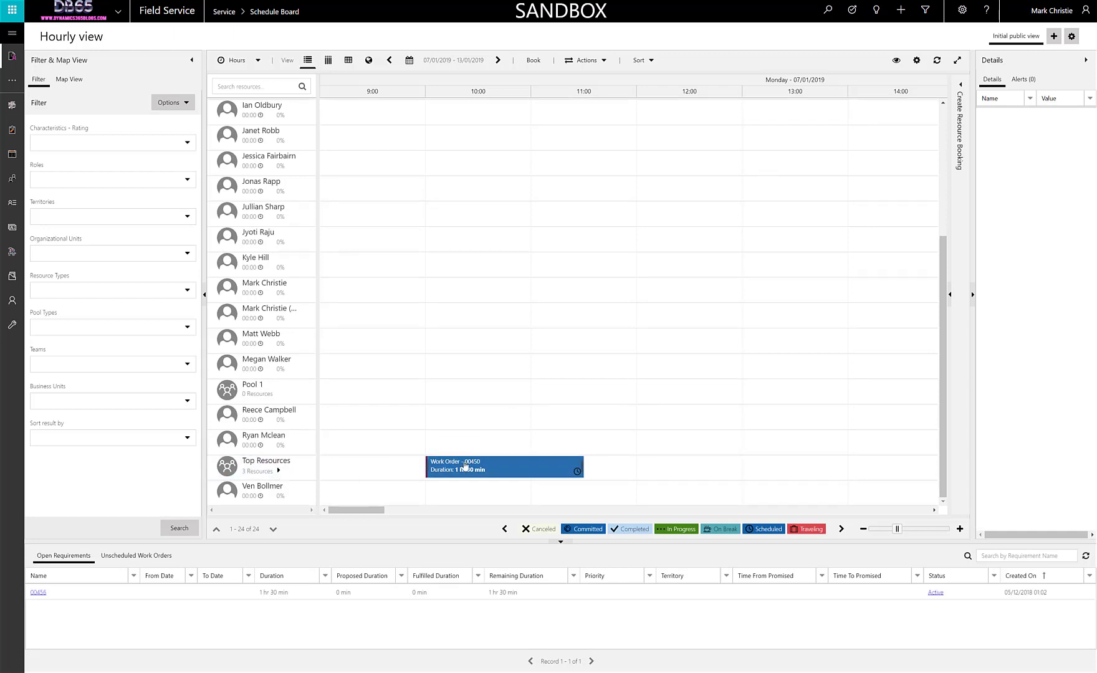
{"action": "mouse_move", "coordinate": [465, 467]}
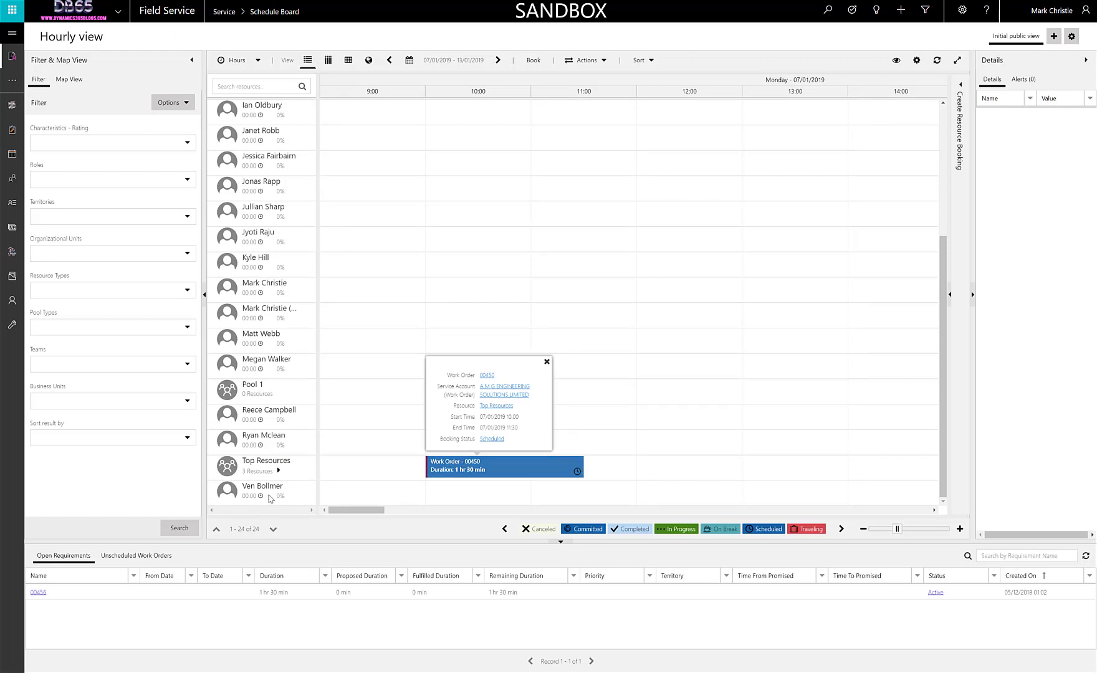
Show the members of Top Resources in a split view, and reassign the pool's booking to its first child resource at the same 10:00 slot.
{"action": "left_click", "coordinate": [279, 472]}
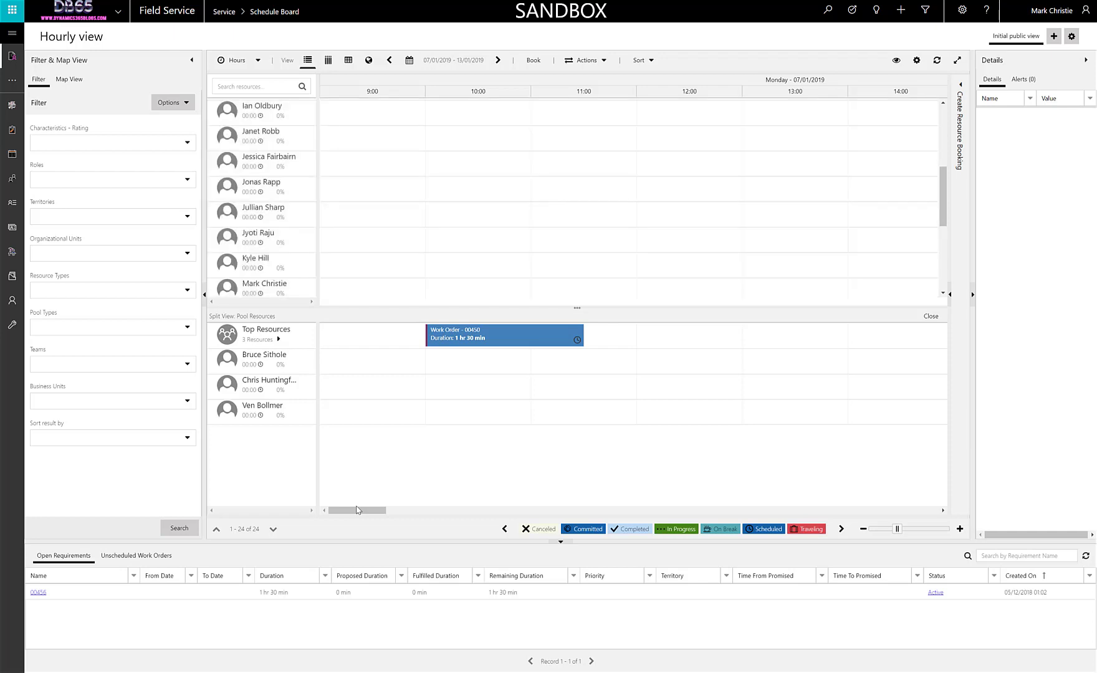
{"action": "left_click", "coordinate": [459, 340]}
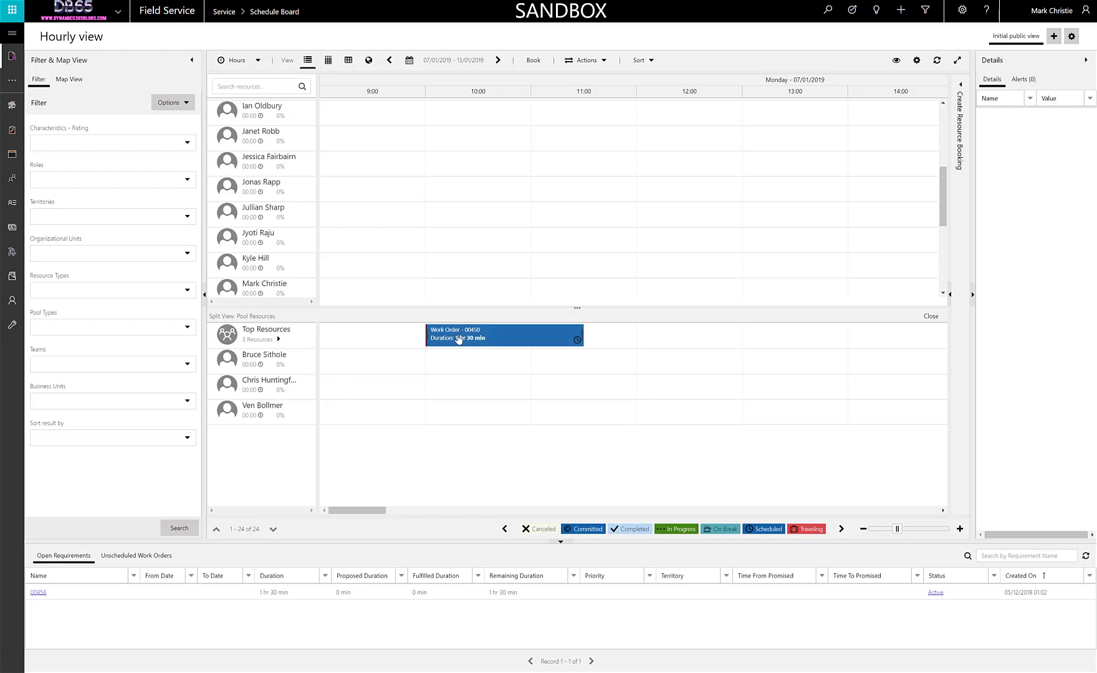
{"action": "left_click_drag", "start_coordinate": [458, 360], "coordinate": [463, 372]}
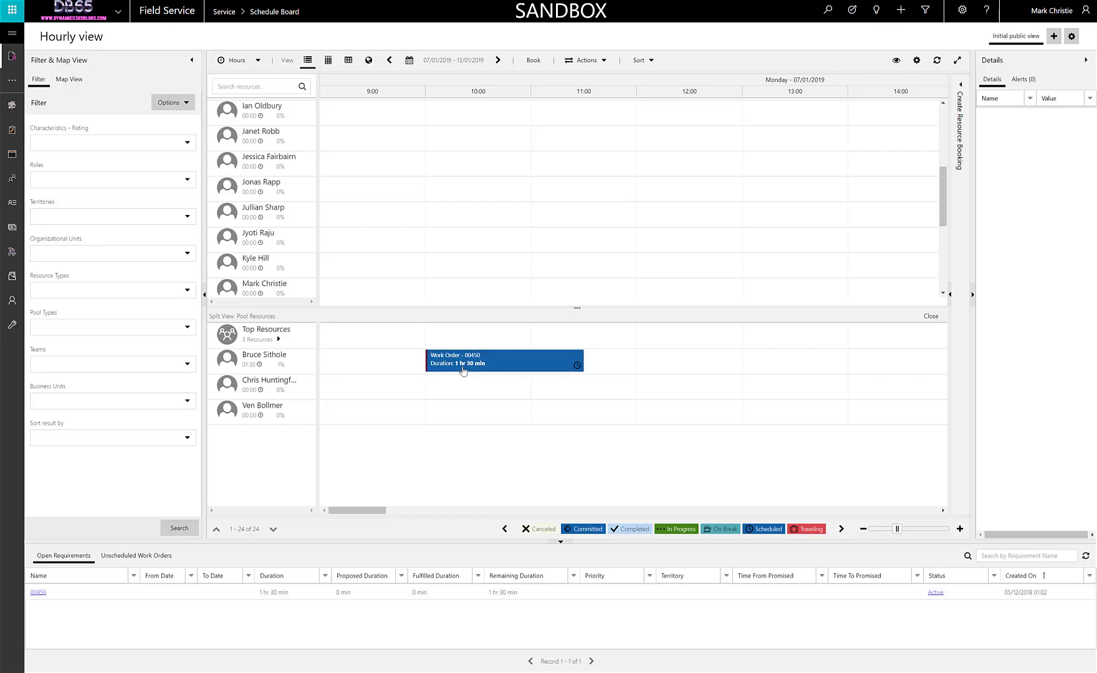
{"action": "left_click", "coordinate": [463, 370]}
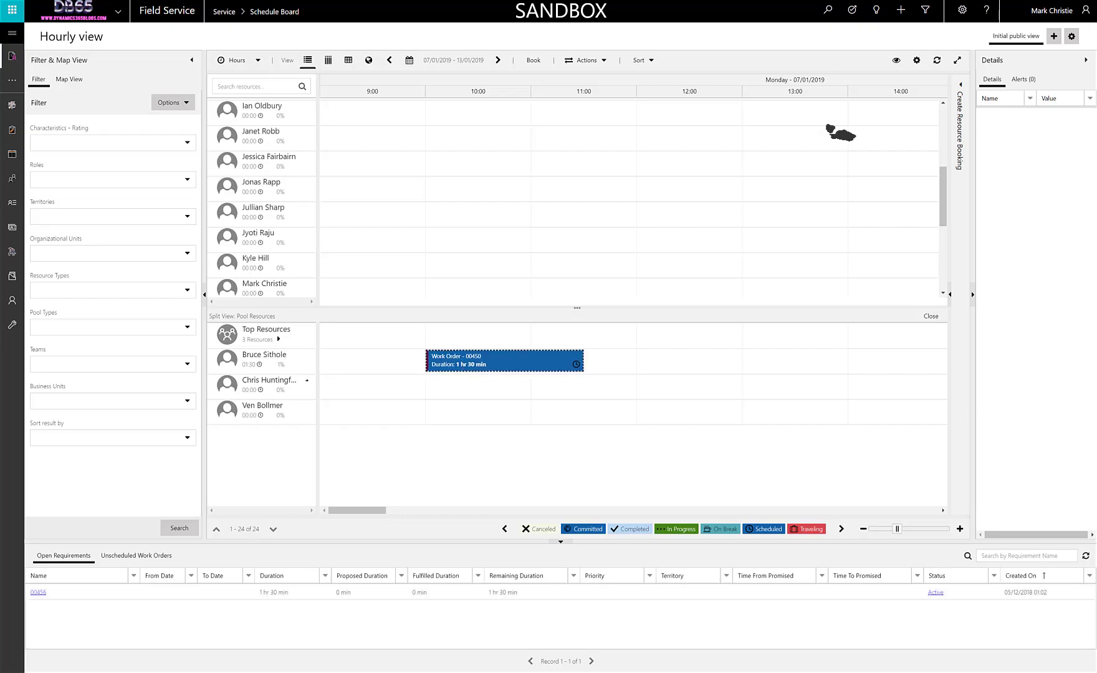